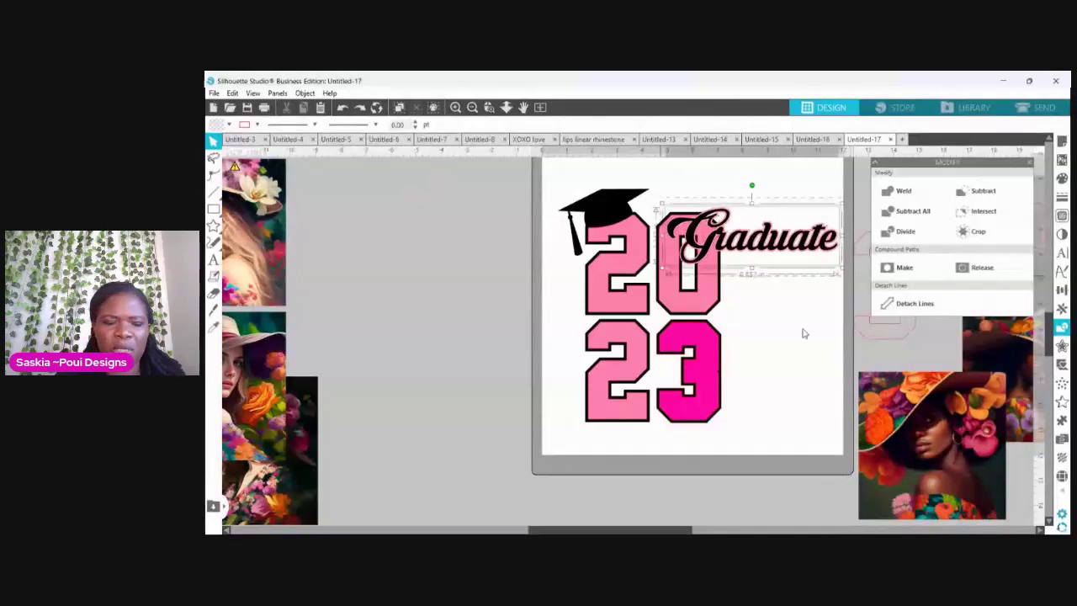
Step: Move the "Graduate" lettering off the page into the empty workspace to the left of the 2023 design
left_click_drag(749, 239, 415, 252)
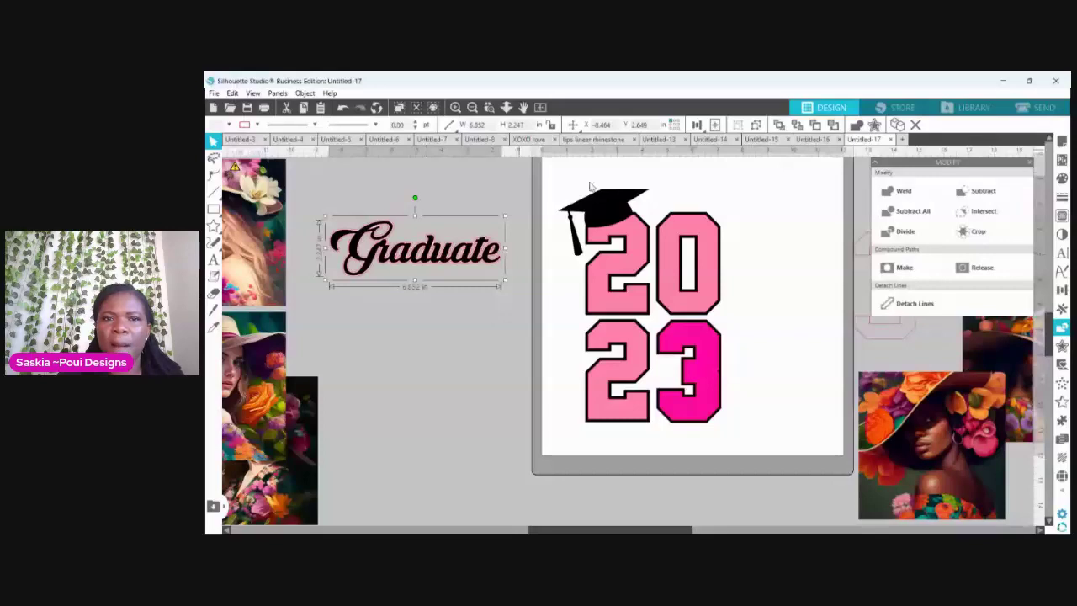
key("space")
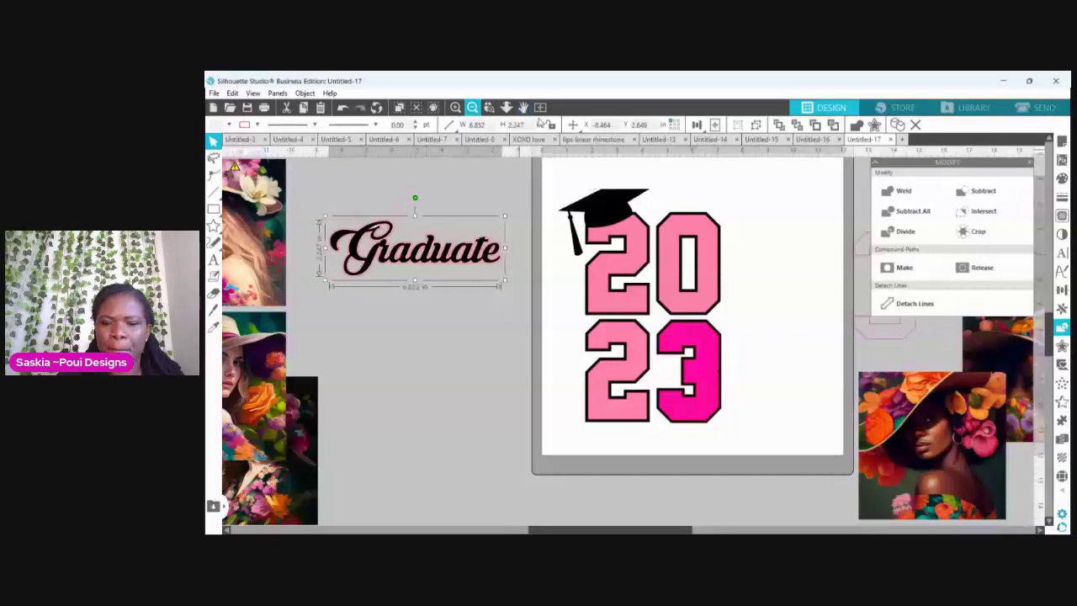
left_click(472, 107)
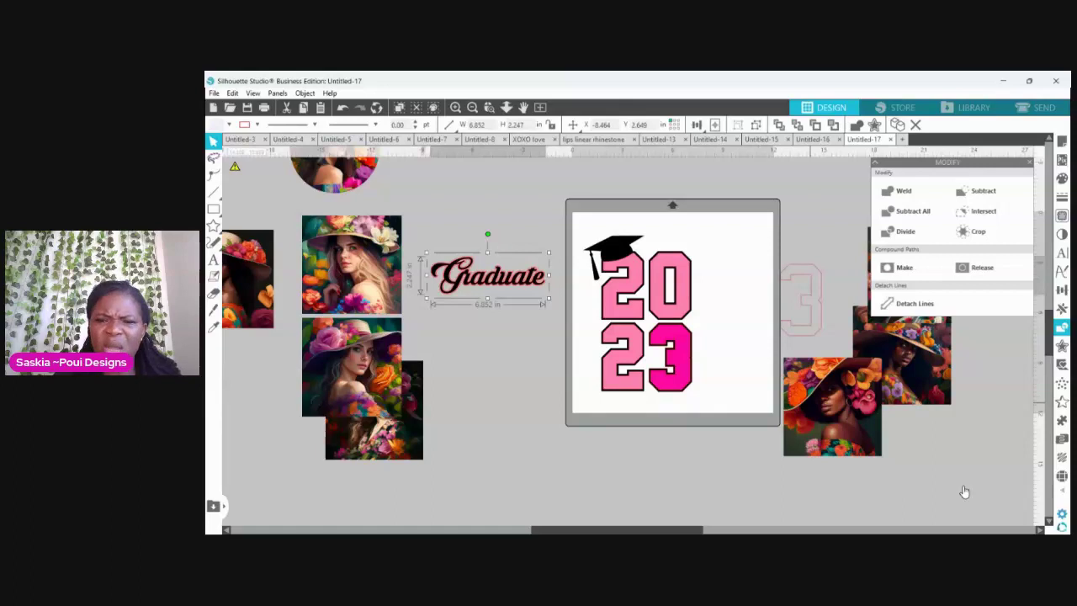
Step: Move the orange-flower-hat portrait to the page's lower right edge and delete the red outlined 3 beside the page
key("Tab")
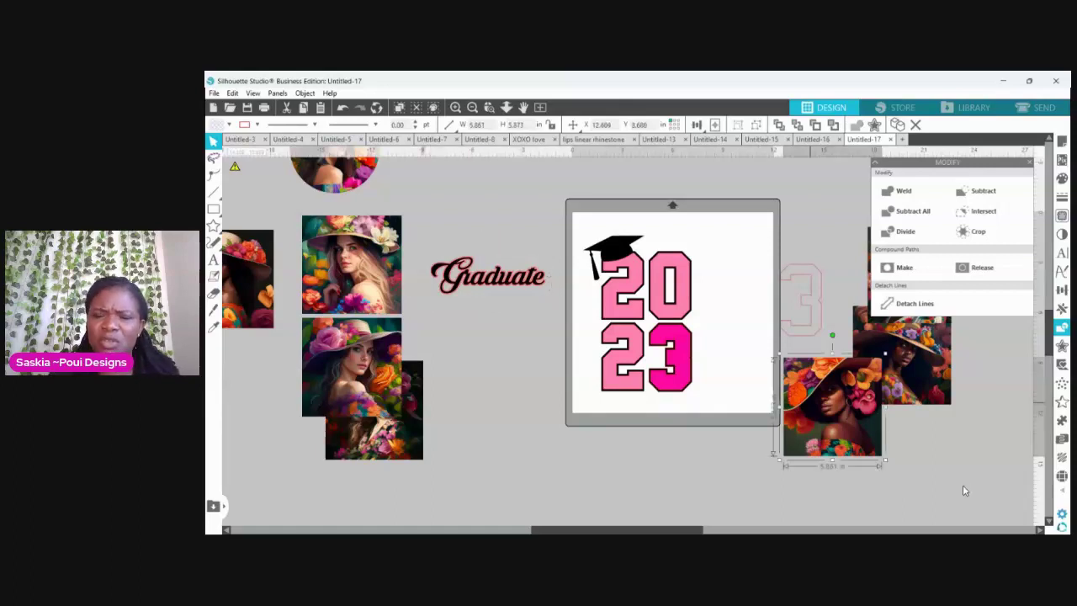
left_click_drag(810, 402, 754, 393)
left_click(803, 305)
key("Delete")
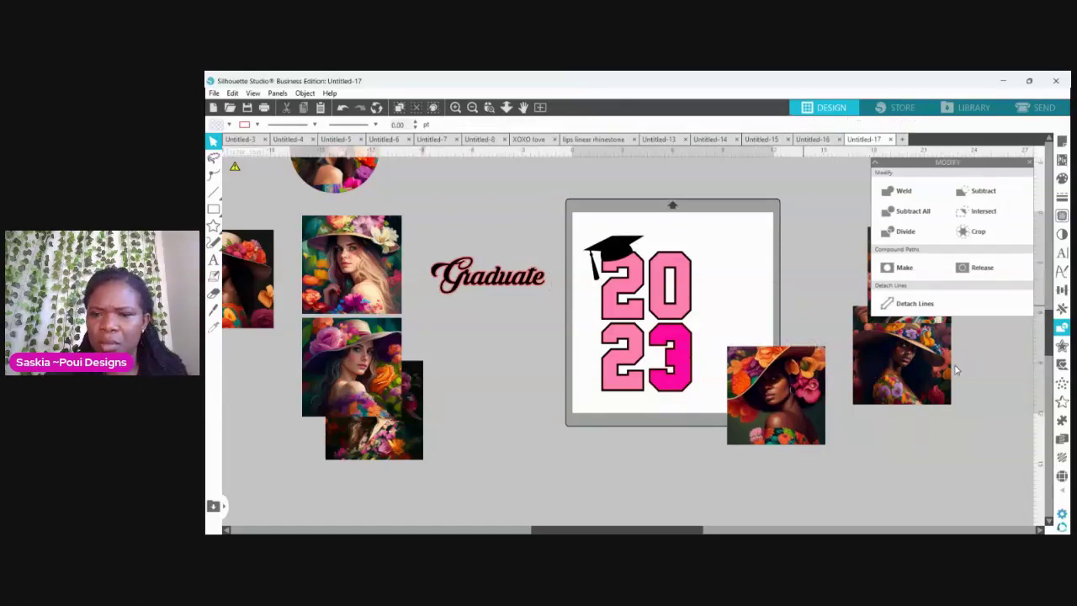
Step: Position the orange-flower-hat portrait on the page just right of the upper 0, at about X 7.06, Y 1.86 in
left_click_drag(804, 401, 792, 313)
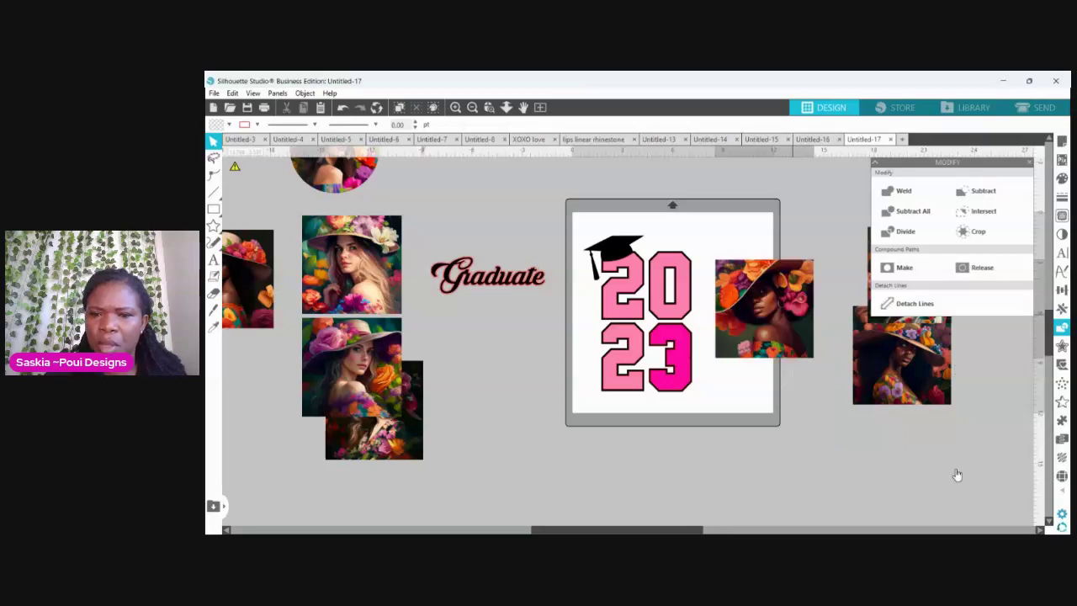
key("ctrl+z")
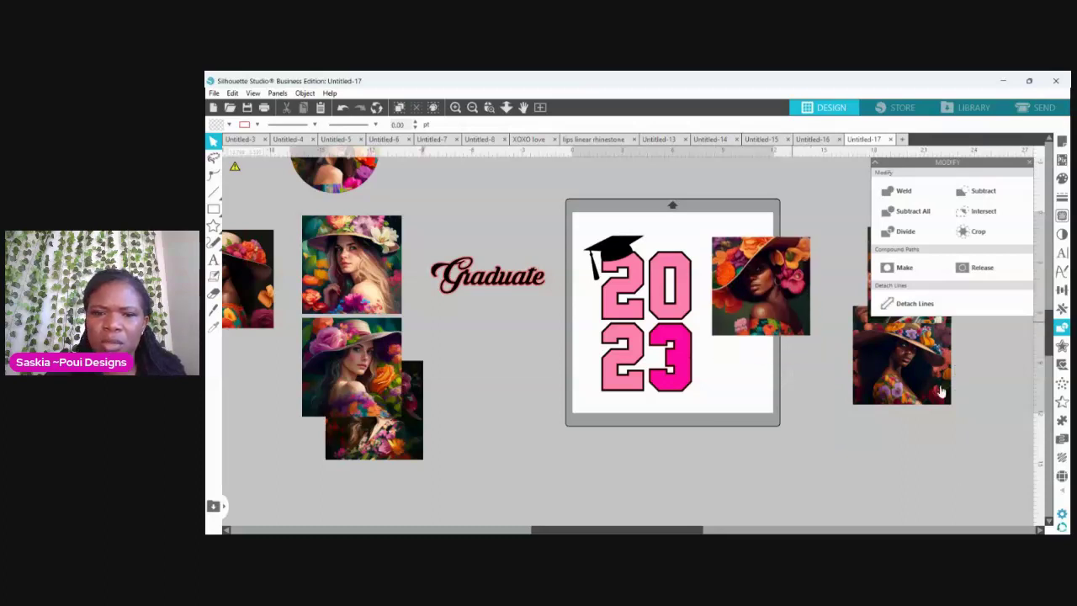
key("ctrl+z")
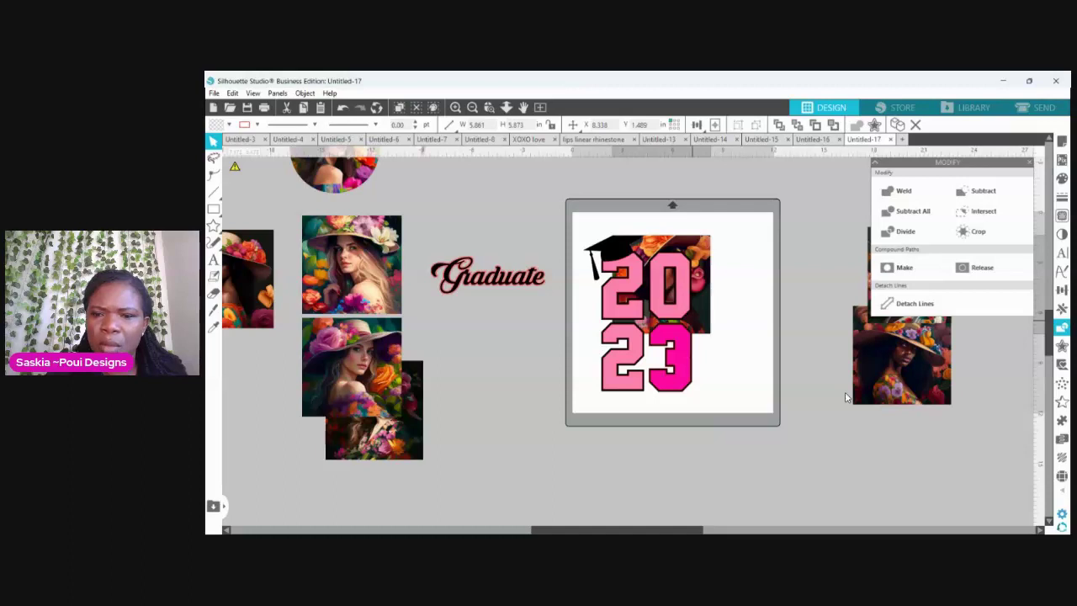
key("ctrl+z")
key("ctrl+z")
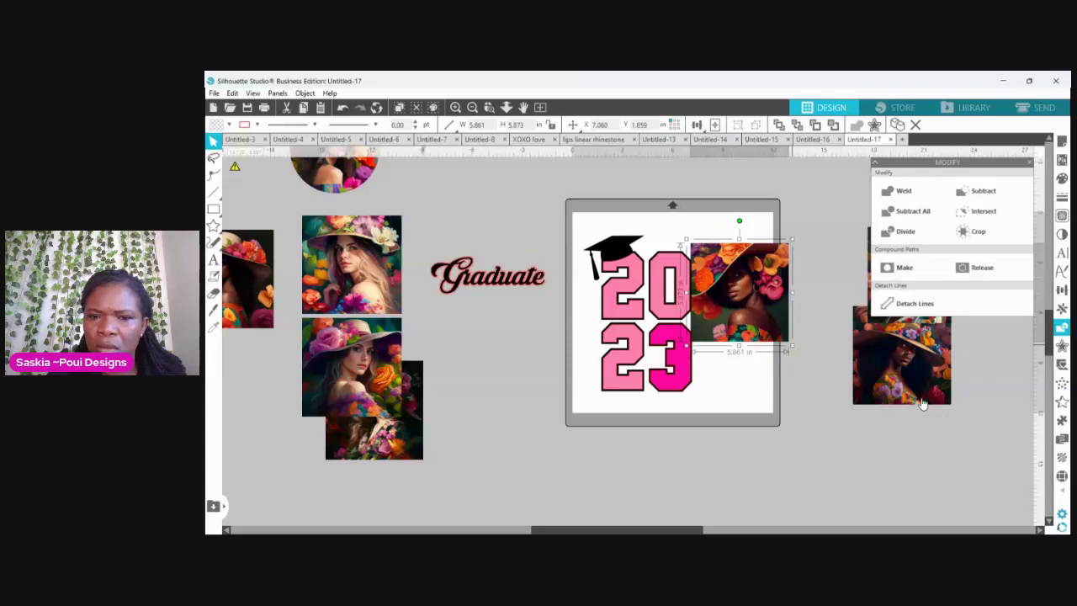
Step: Scale the portrait to about 4.70 by 4.71 in and place it behind the upper 2 and graduation cap
key("ctrl+z")
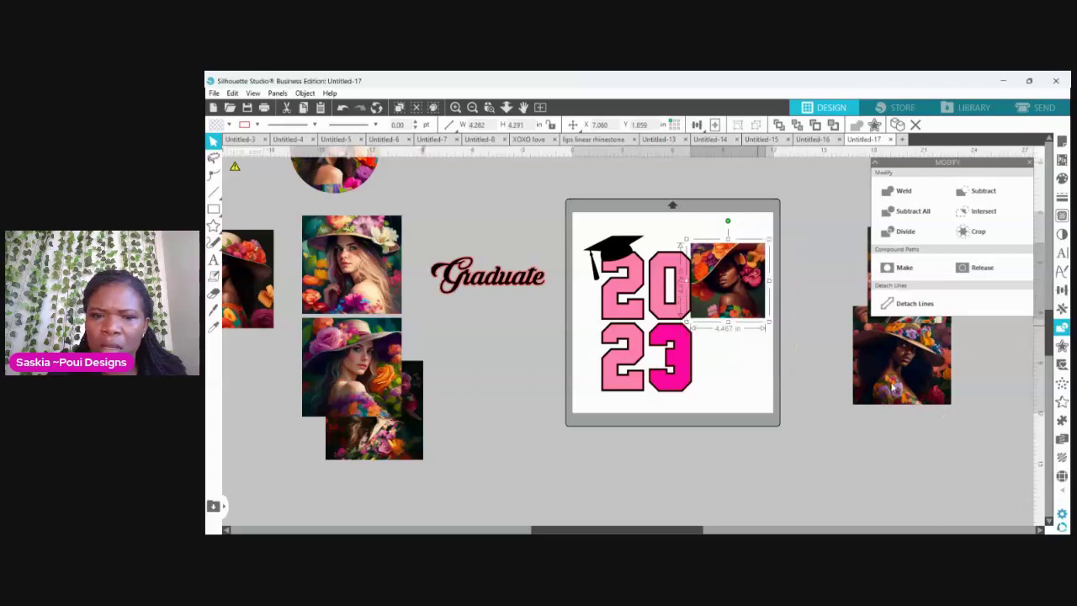
key("ctrl+z")
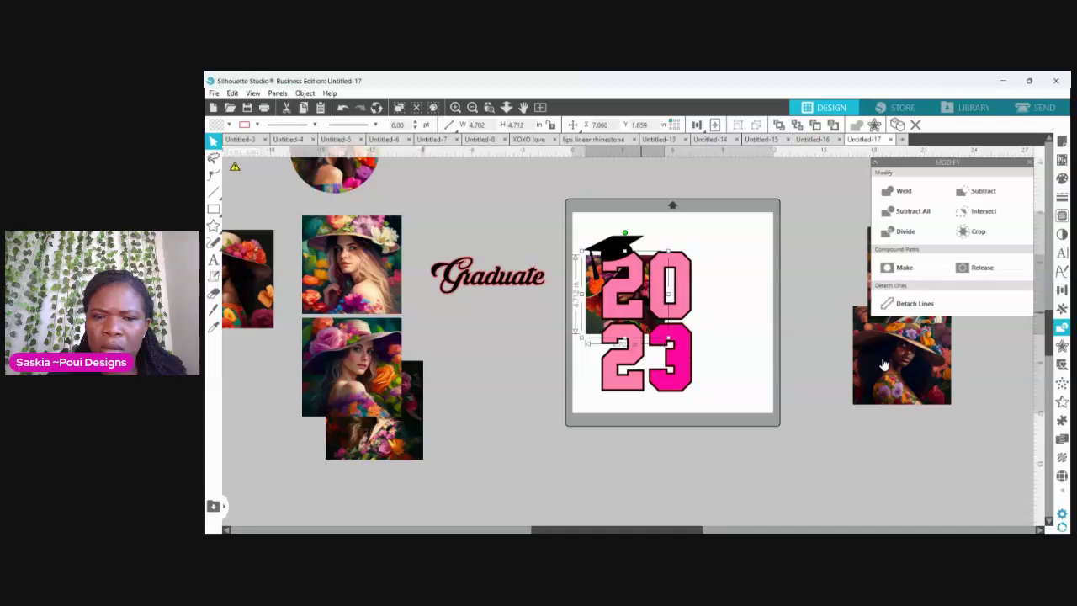
key("ctrl+z")
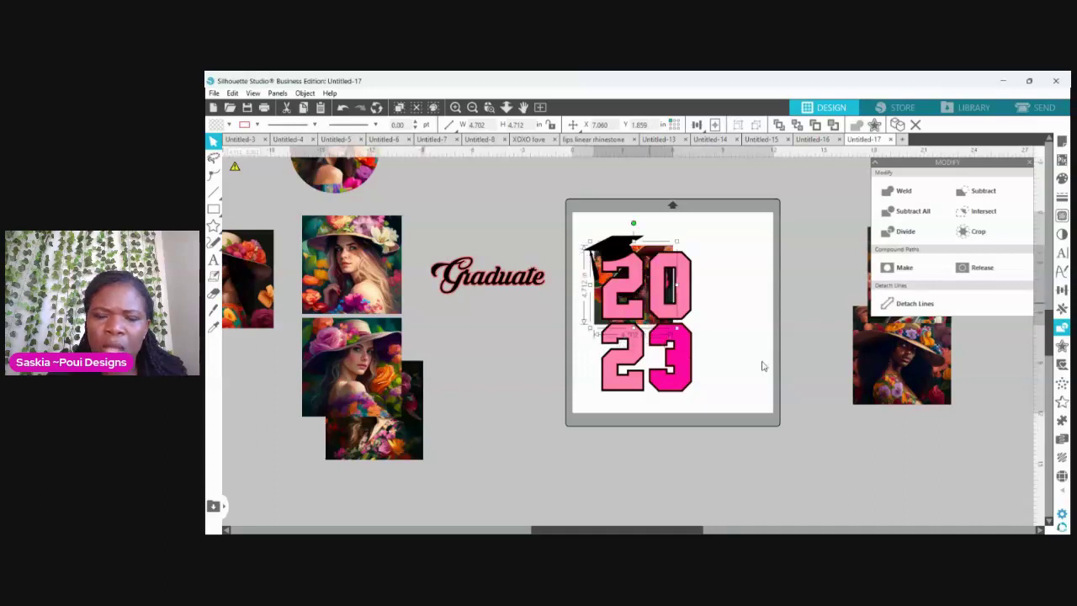
key("ctrl+z")
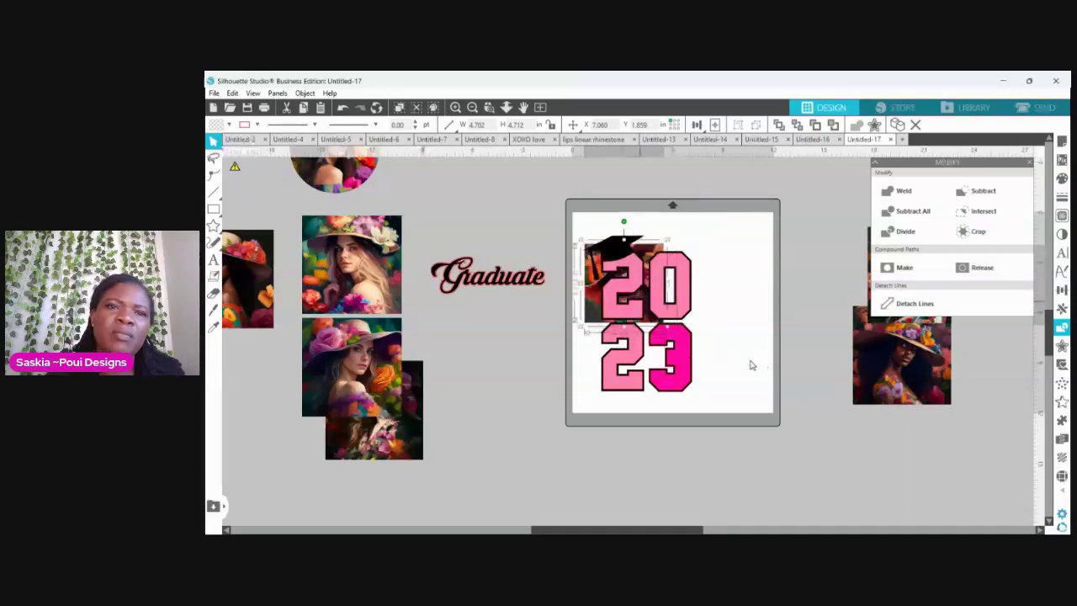
Step: Shift the portrait slightly right behind the upper 2, to about X 0.96, Y 1.91 in
key("z")
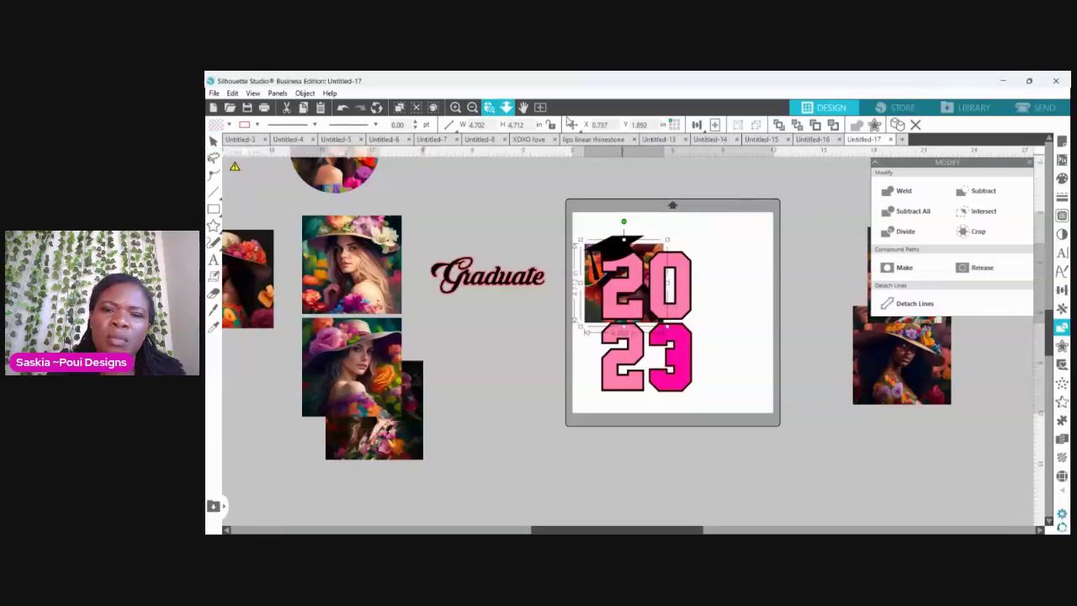
left_click(723, 329)
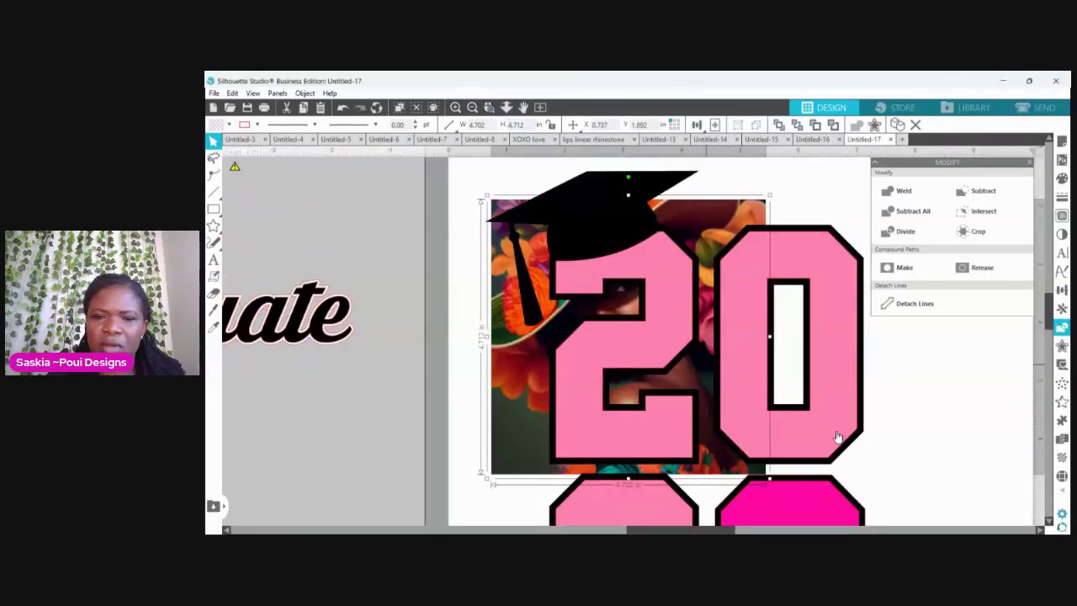
key("Right")
key("Right")
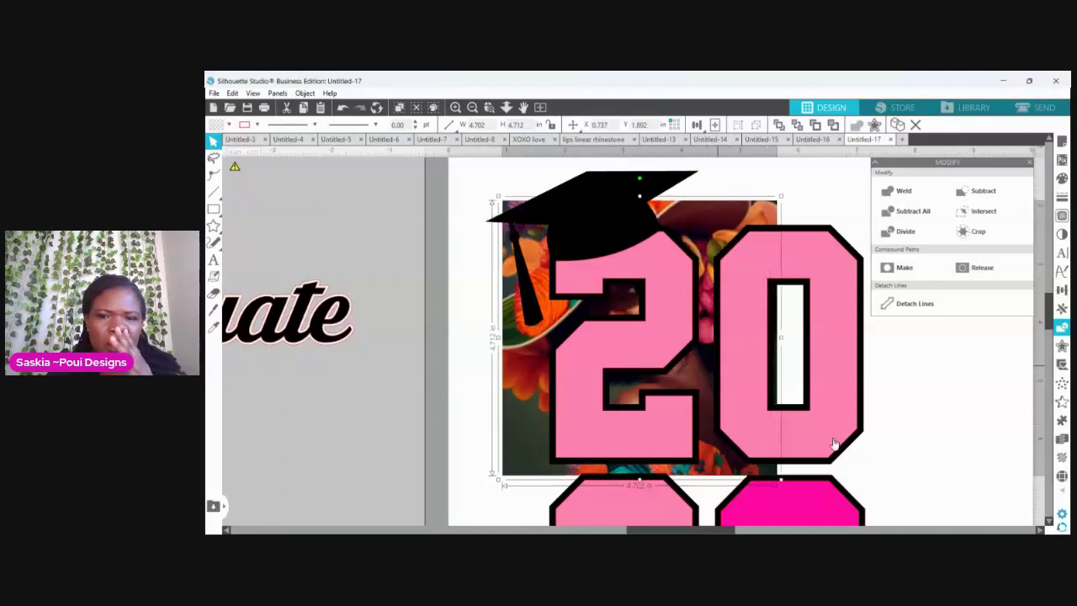
key("Right")
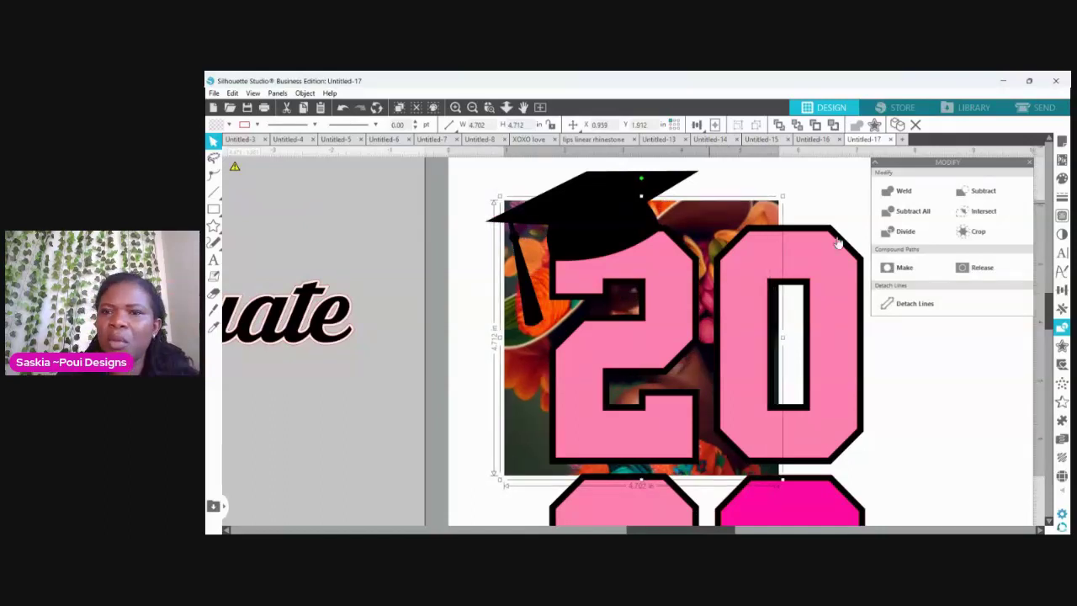
Step: Bring the portrait to the front so it covers the upper 2 and part of the graduation cap
left_click(797, 125)
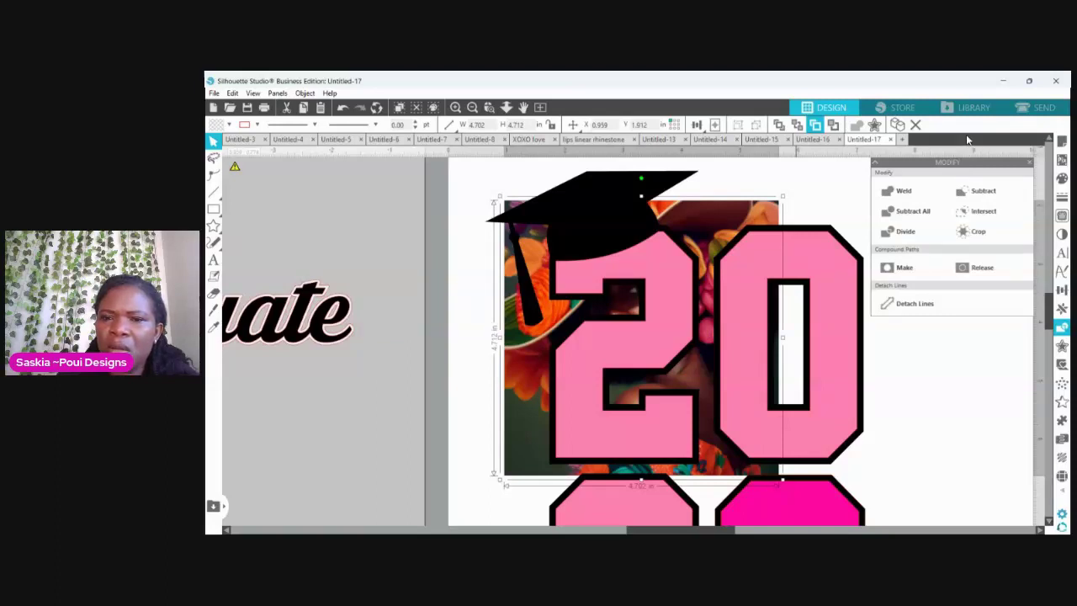
key("Tab")
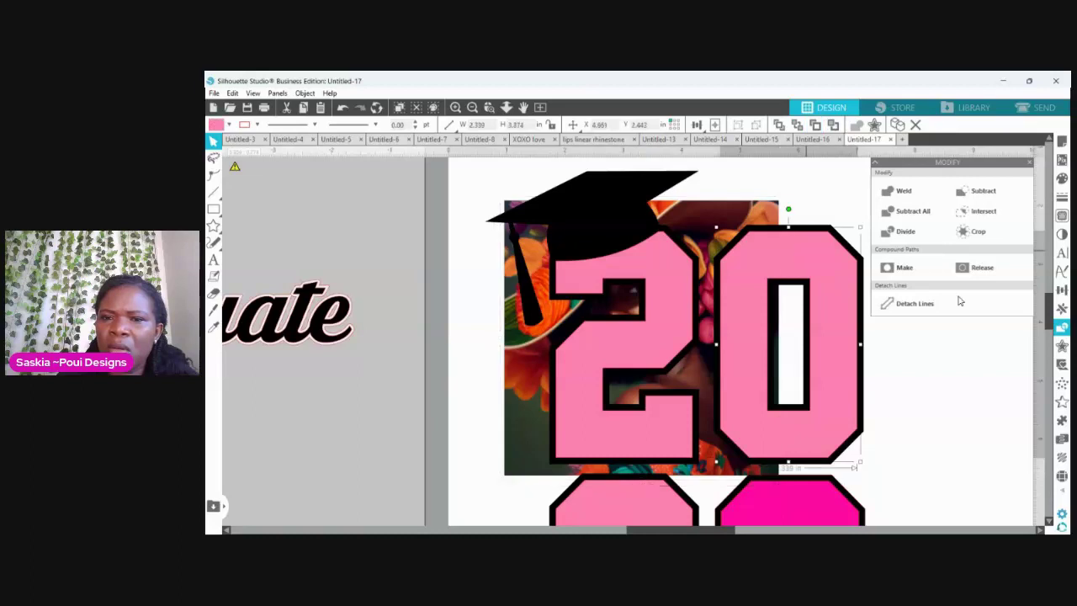
key("Tab")
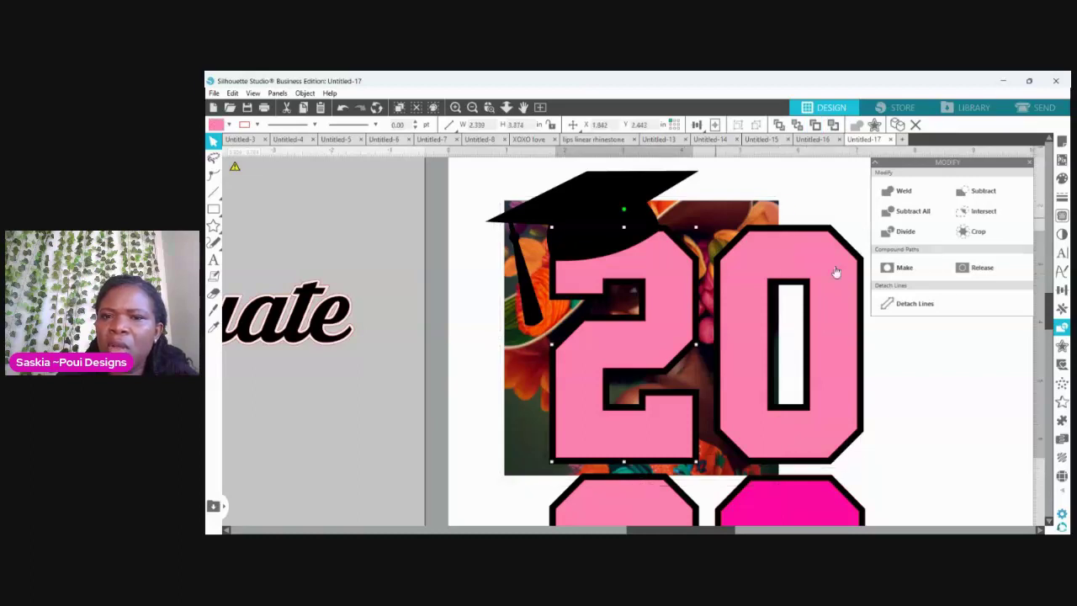
left_click(761, 215)
left_click(779, 125)
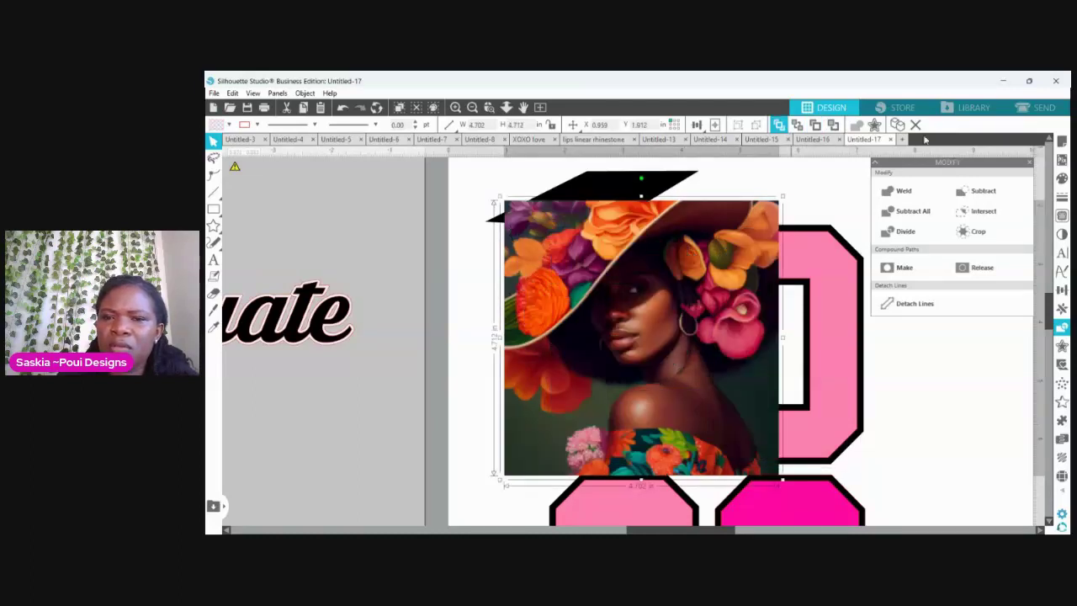
left_click(834, 125)
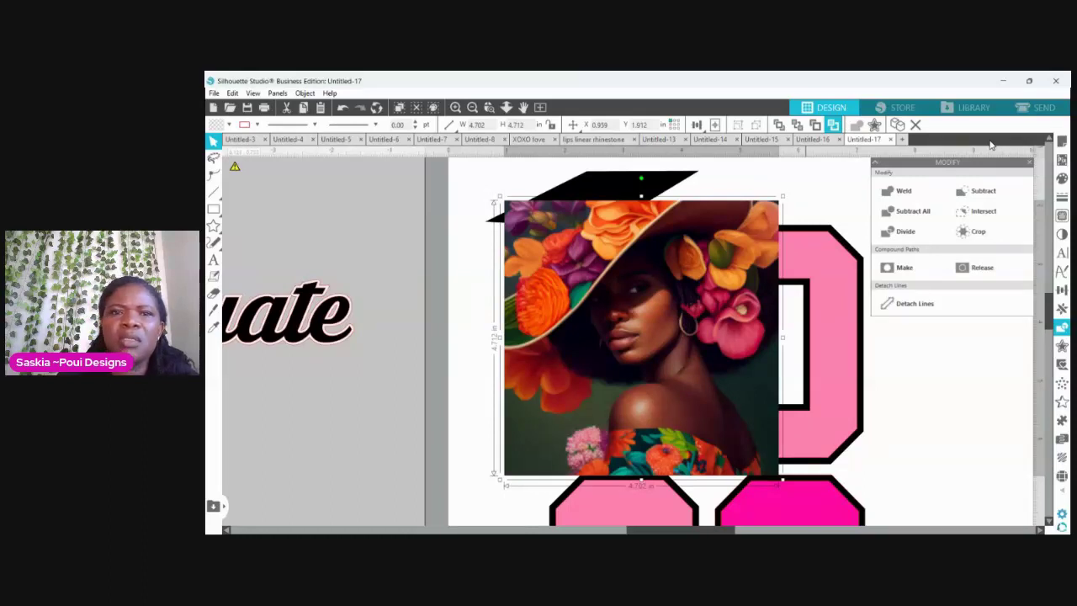
Step: Delete the group of square portraits left of the page and move one spare portrait to the page's upper right corner
left_click(473, 107)
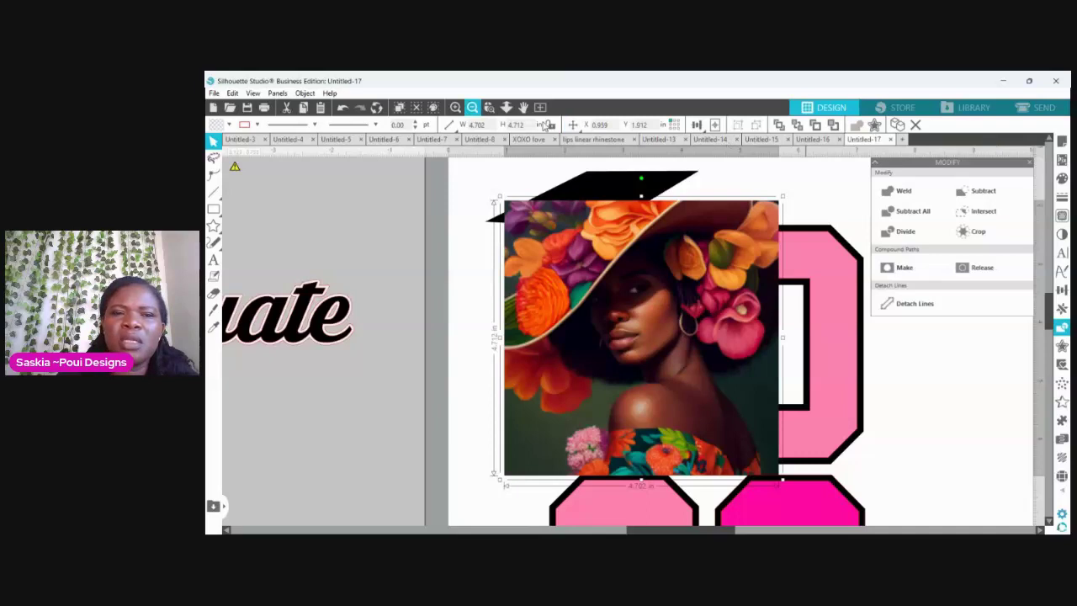
left_click(472, 107)
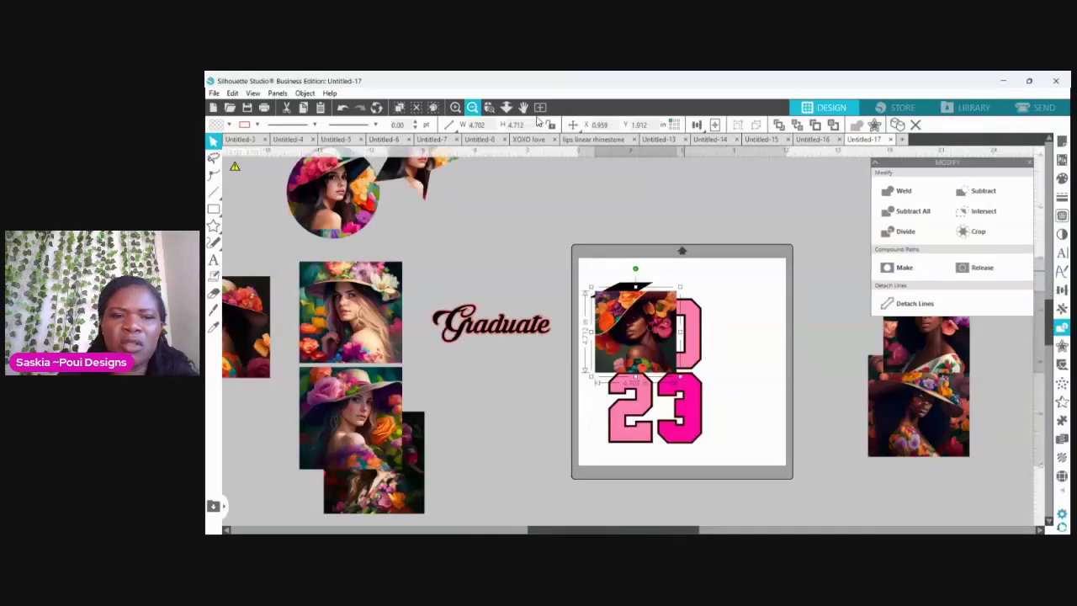
left_click(473, 107)
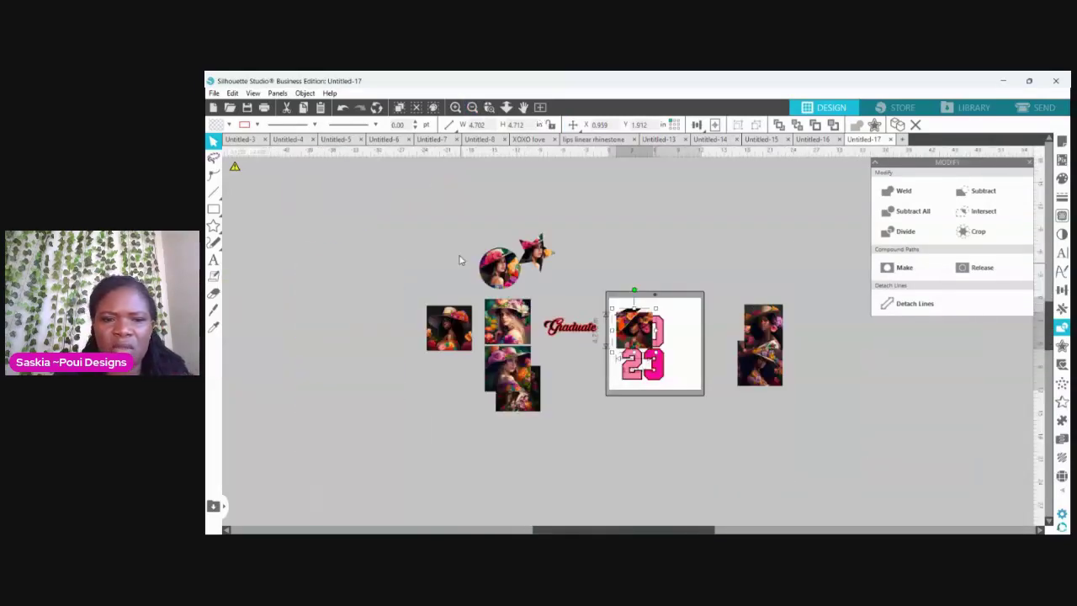
left_click(465, 343)
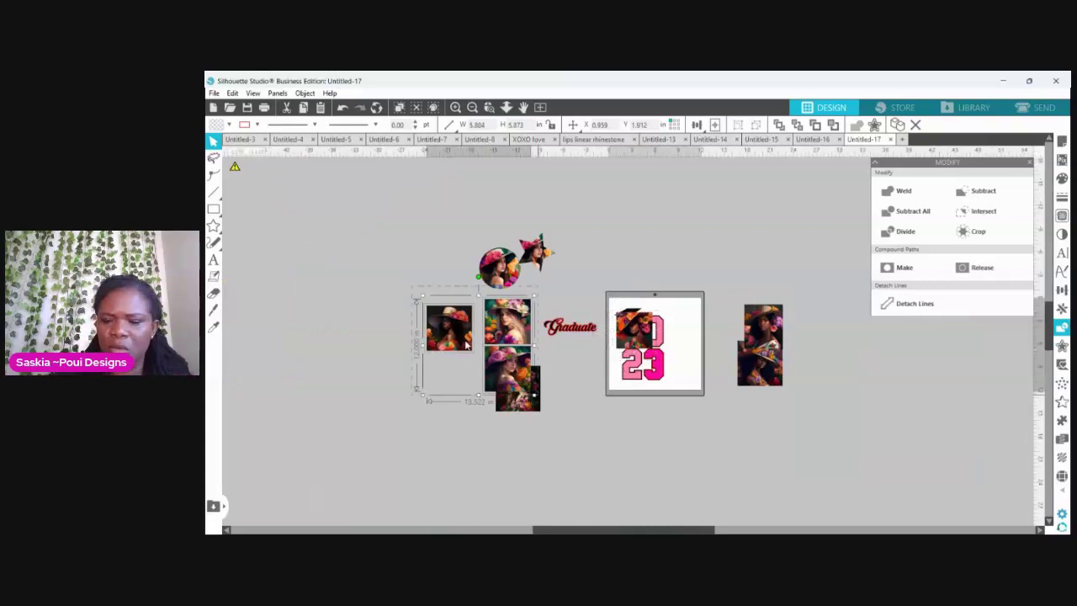
key("Delete")
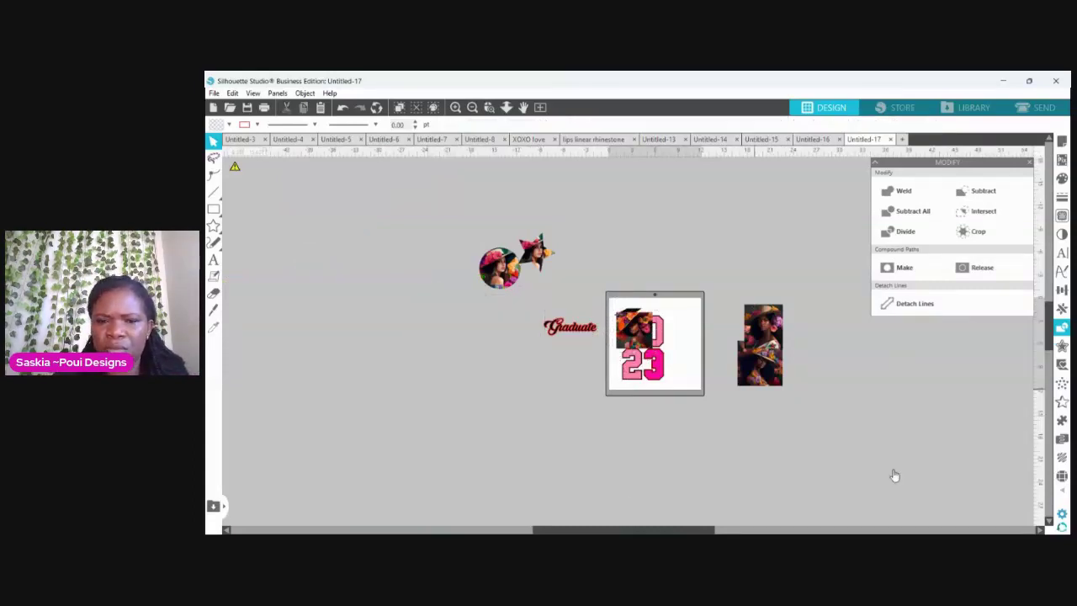
key("ctrl+z")
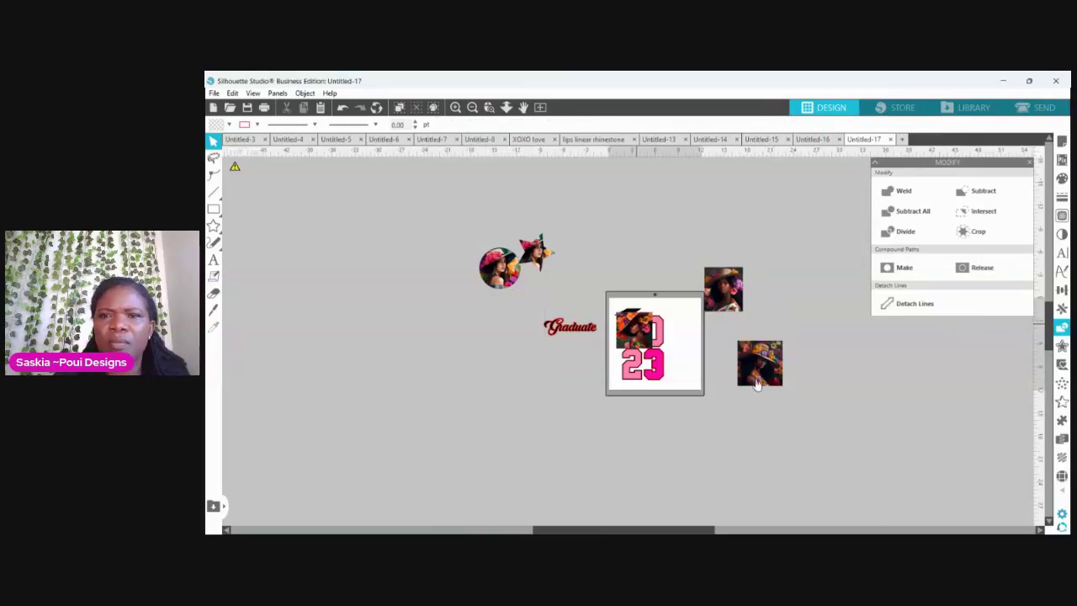
Step: Move the front portrait left so that part of the upper 2 is uncovered
left_click(636, 323)
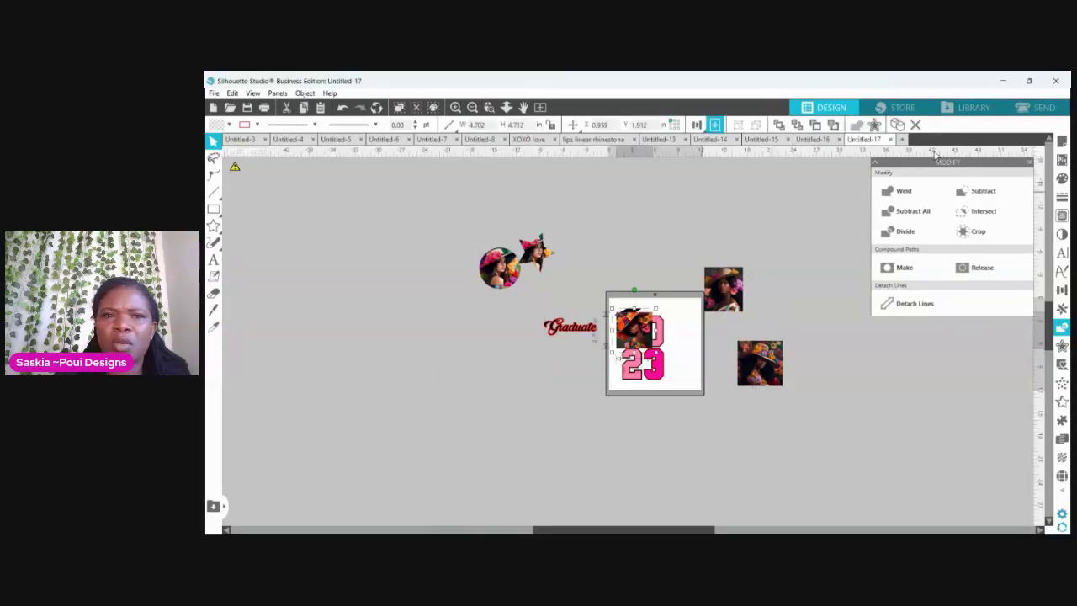
left_click(541, 107)
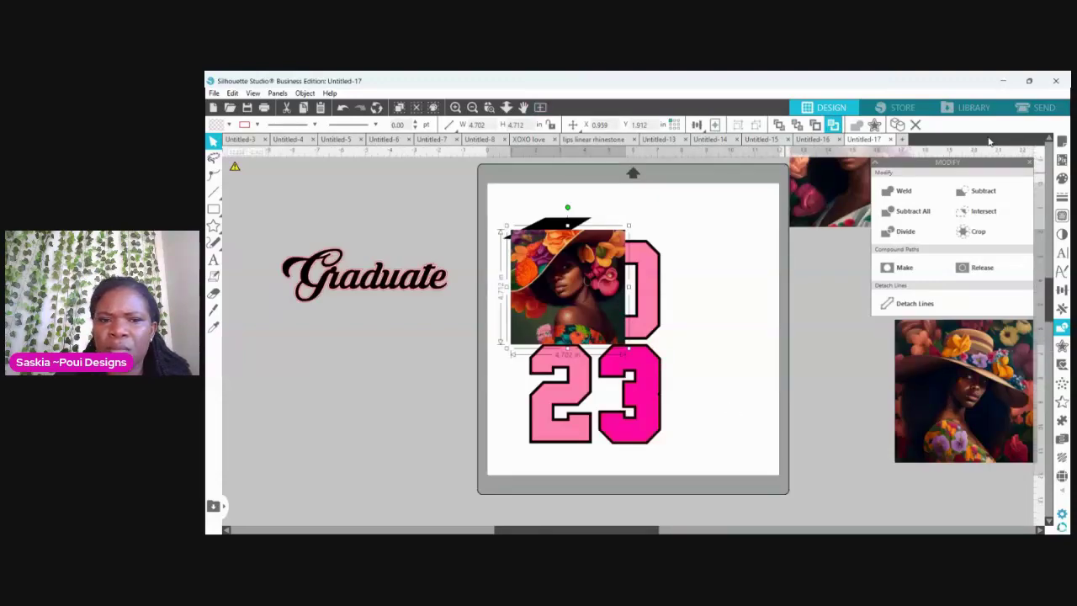
left_click(649, 272)
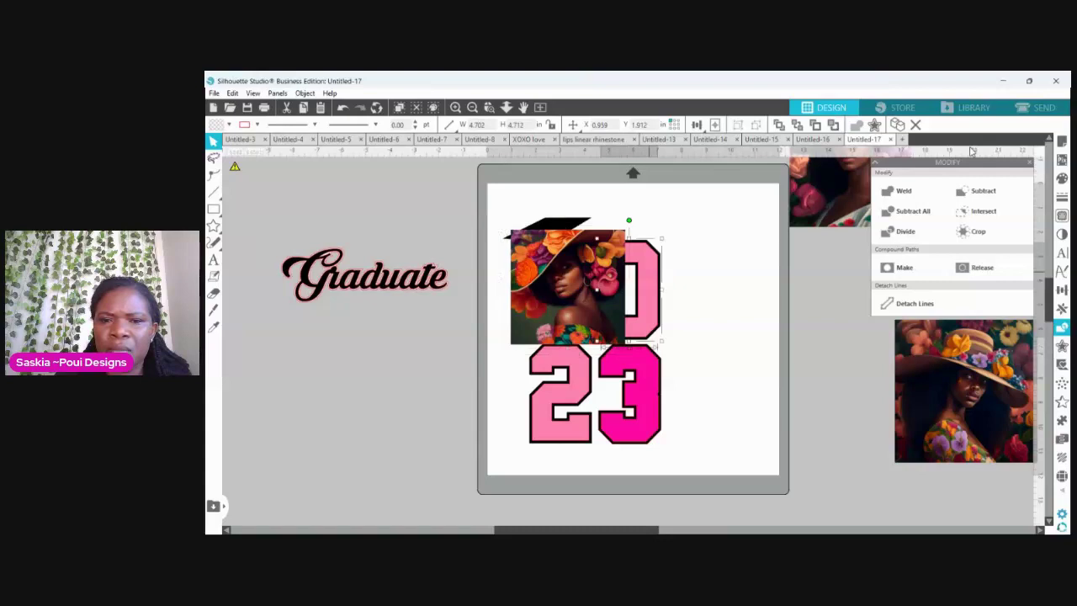
key("Tab")
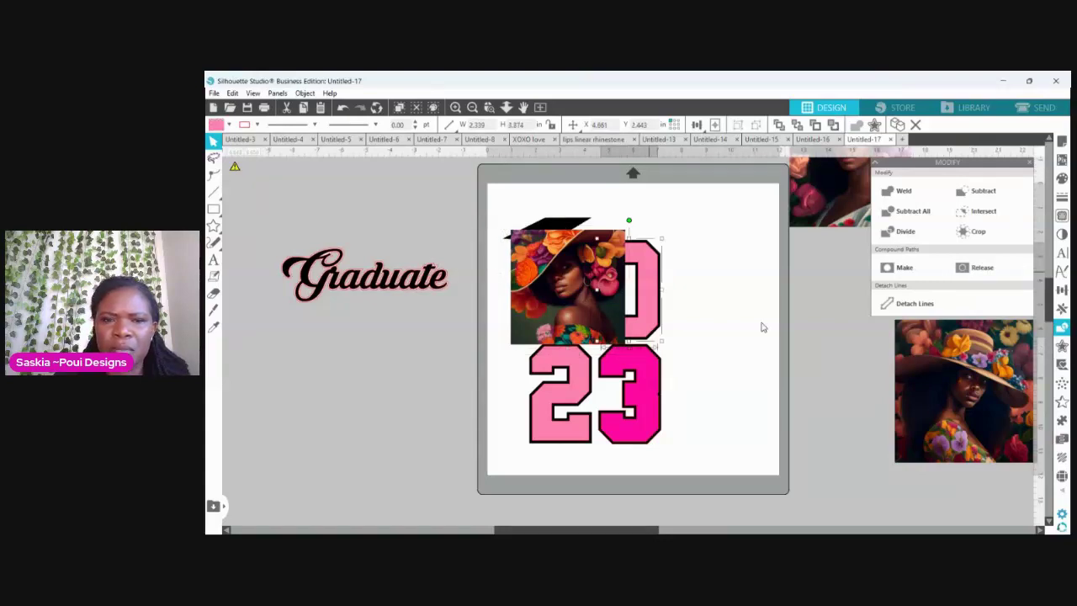
key("Tab")
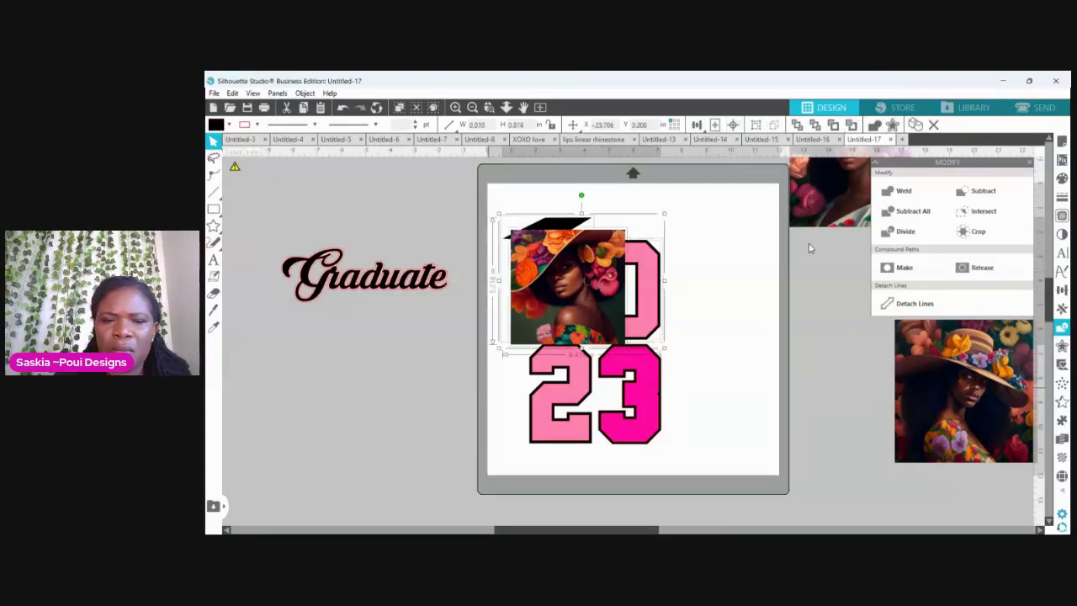
left_click(543, 398)
key("ctrl+z")
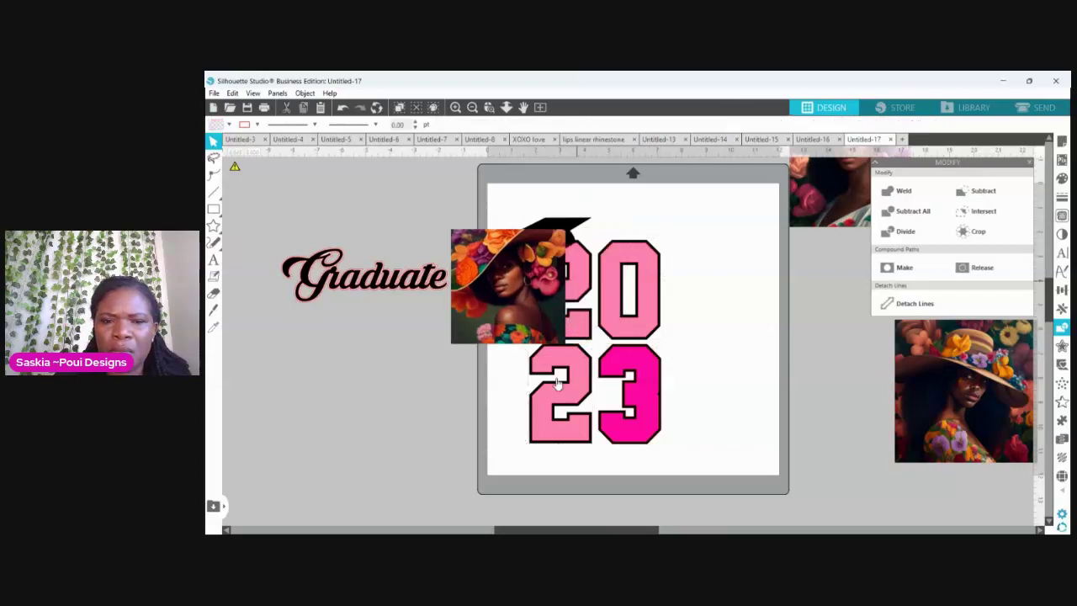
Step: Bring the pink upper 2 to the front and move the portrait back behind it
left_click(557, 383)
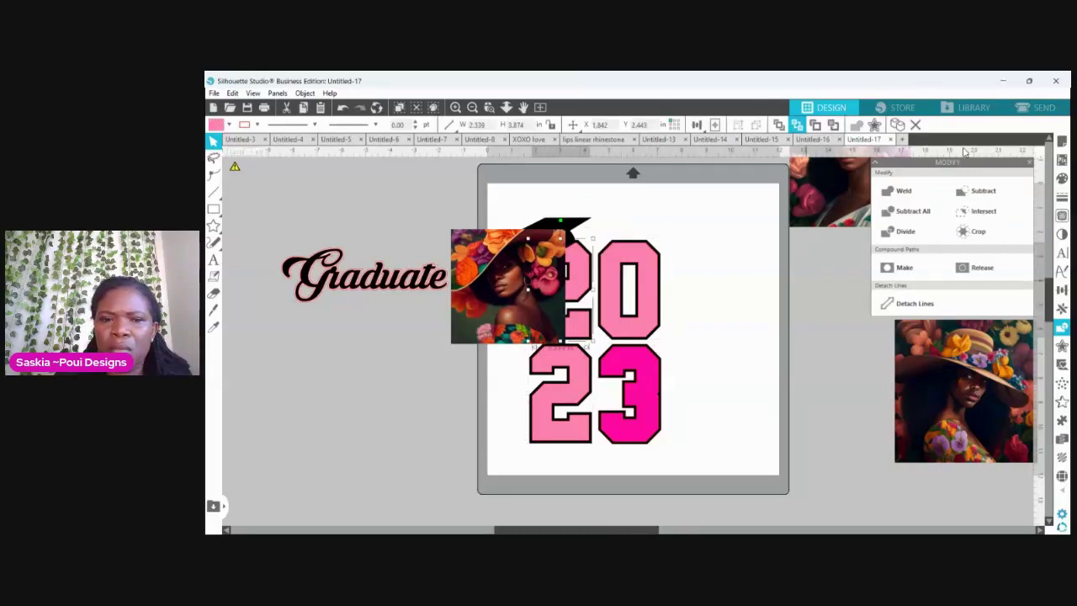
key("ctrl+f")
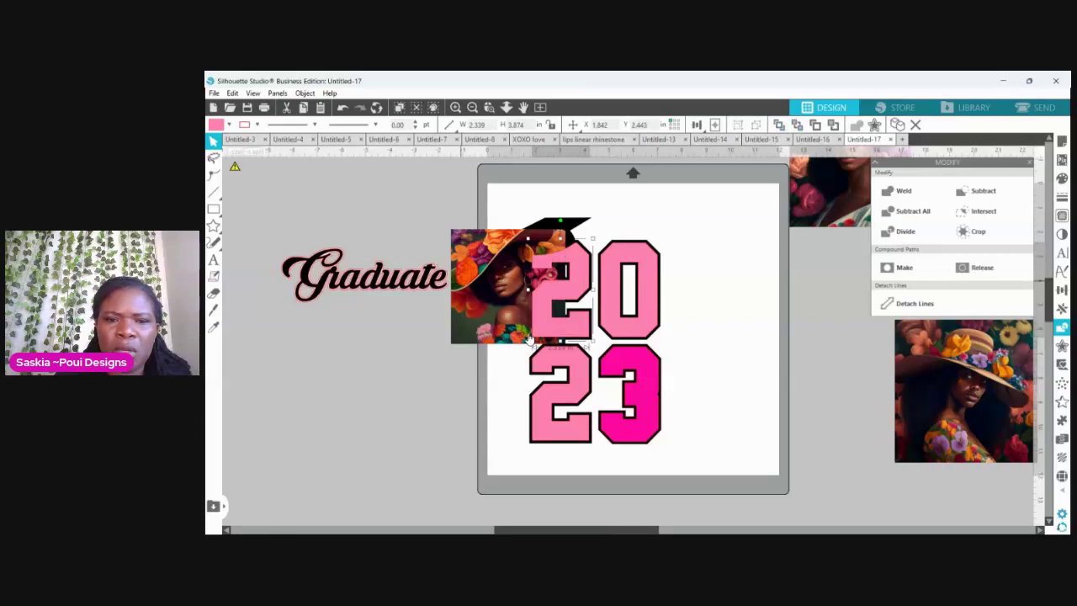
left_click_drag(529, 339, 574, 340)
key("ctrl+z")
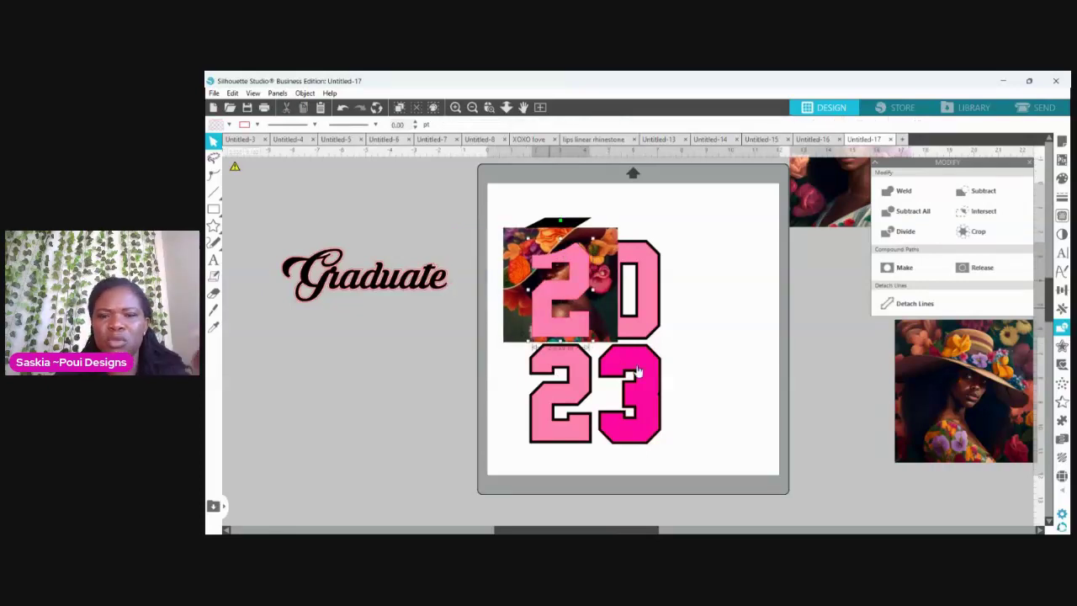
Step: Set the fill transparency of the pink upper 2 to 50% so the portrait shows through
left_click(1063, 178)
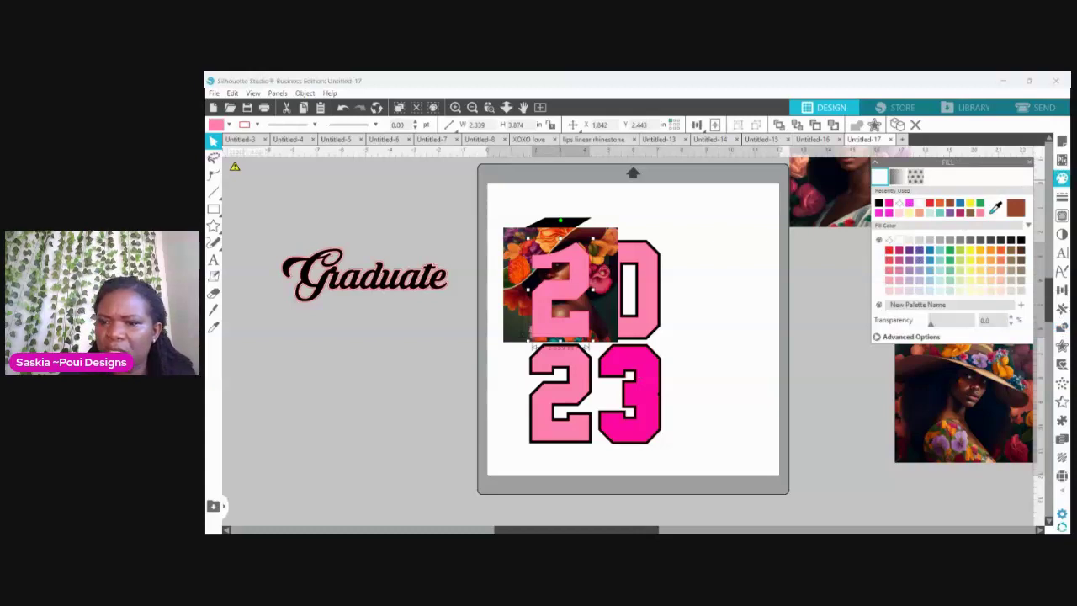
left_click(952, 323)
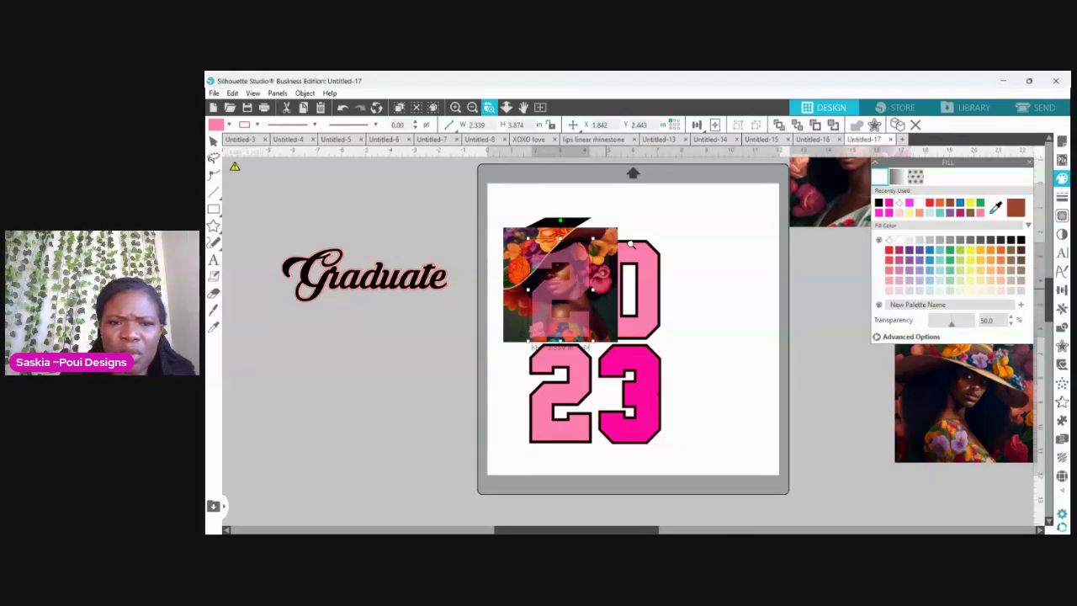
left_click_drag(630, 242, 534, 344)
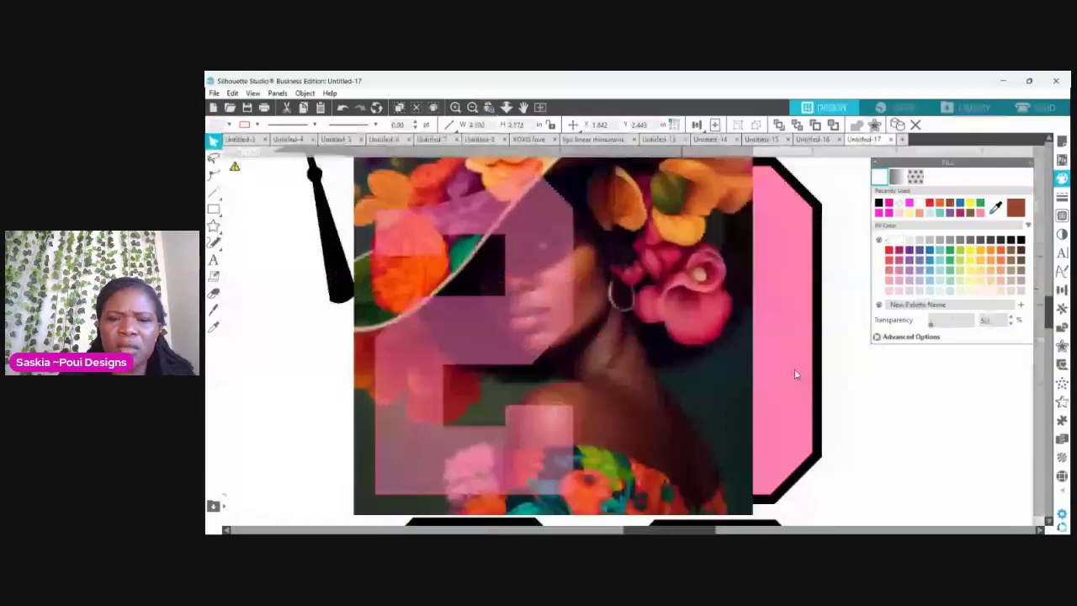
Step: Crop the portrait to the shape of the upper 2
left_click(631, 382)
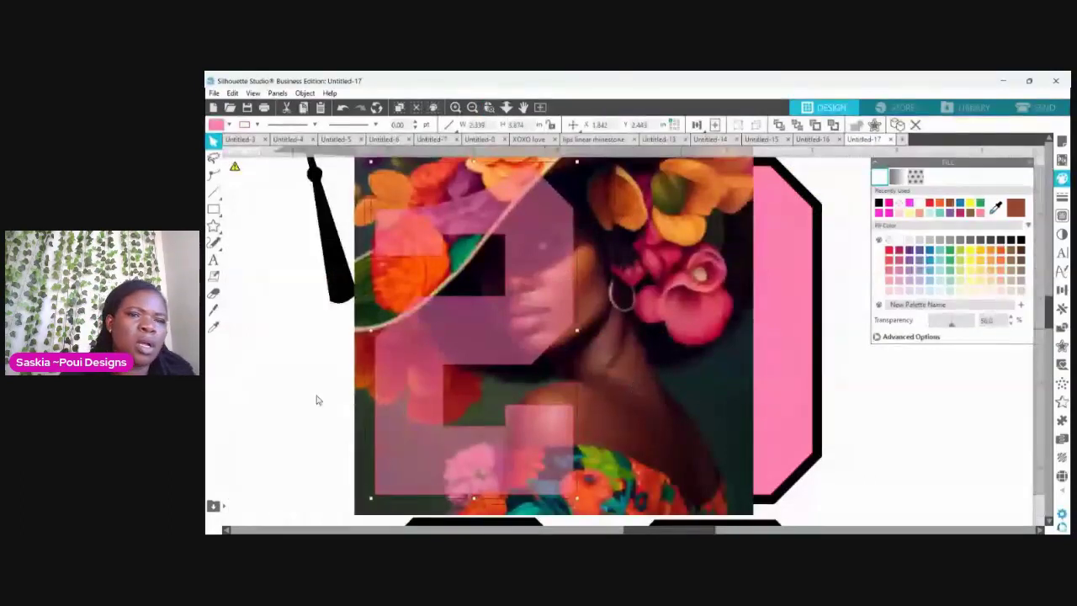
left_click(214, 226)
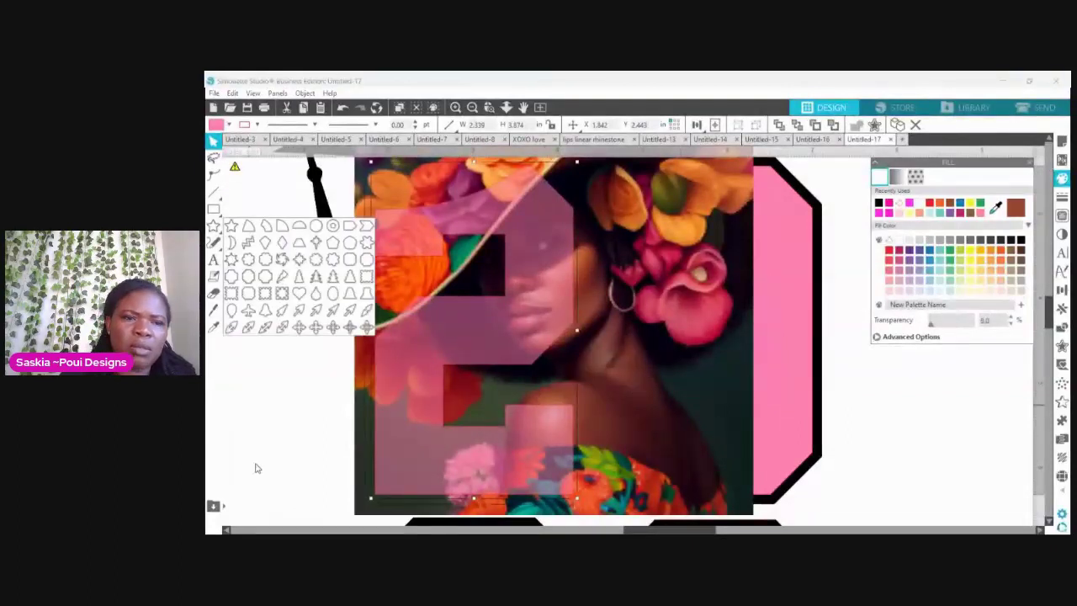
left_click(402, 360)
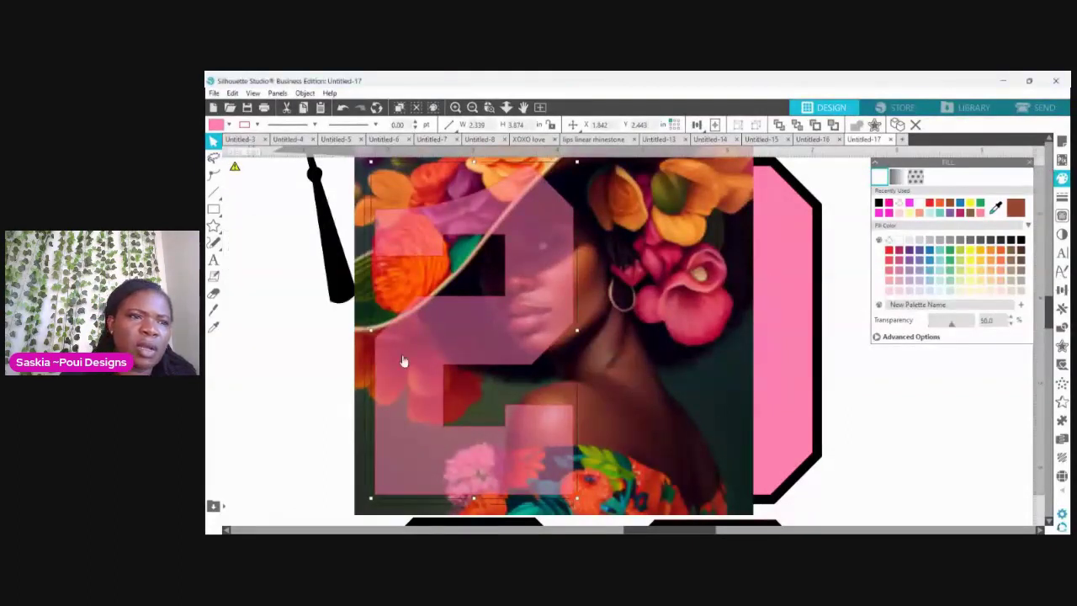
left_click(234, 143)
left_click(744, 343)
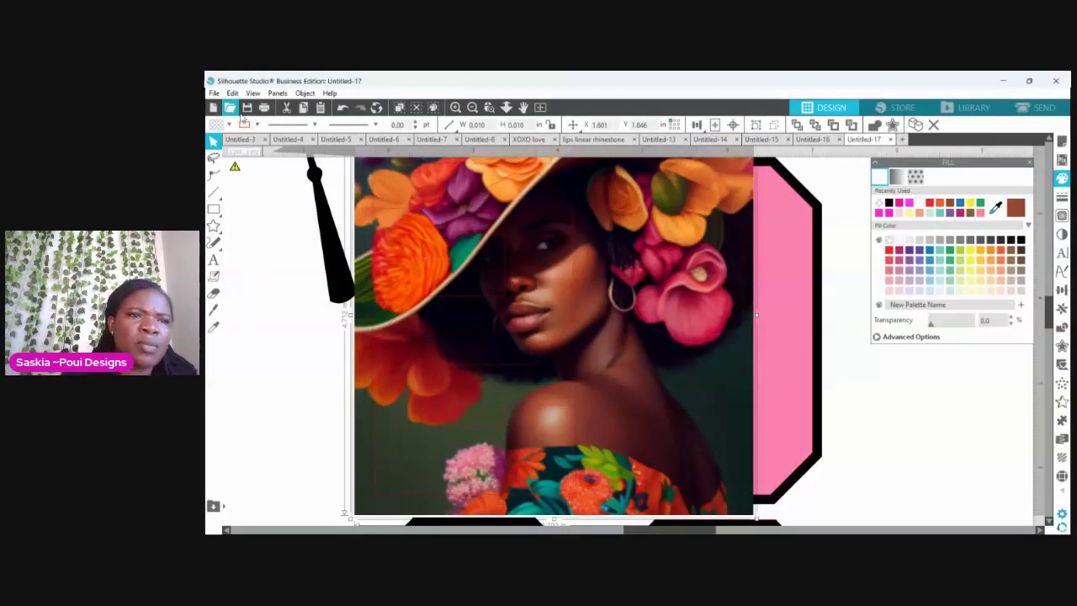
left_click(305, 92)
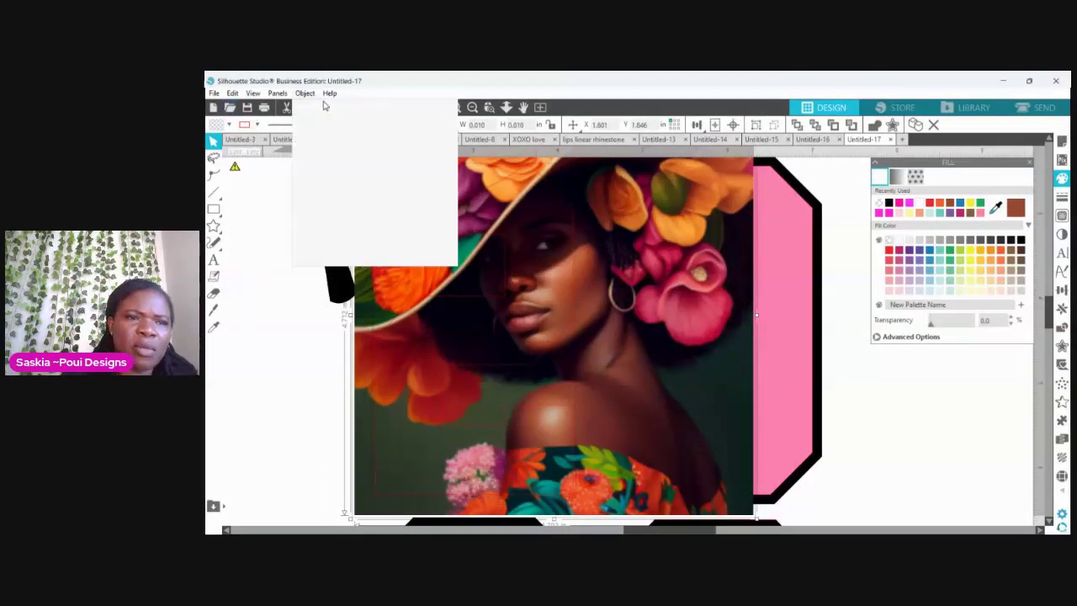
mouse_move(378, 168)
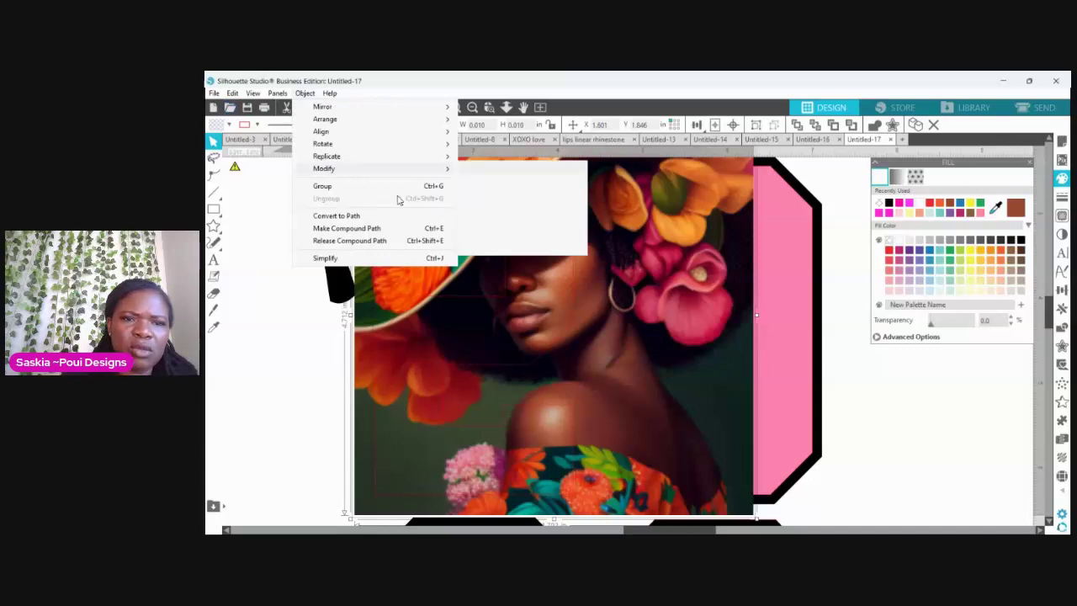
left_click(561, 244)
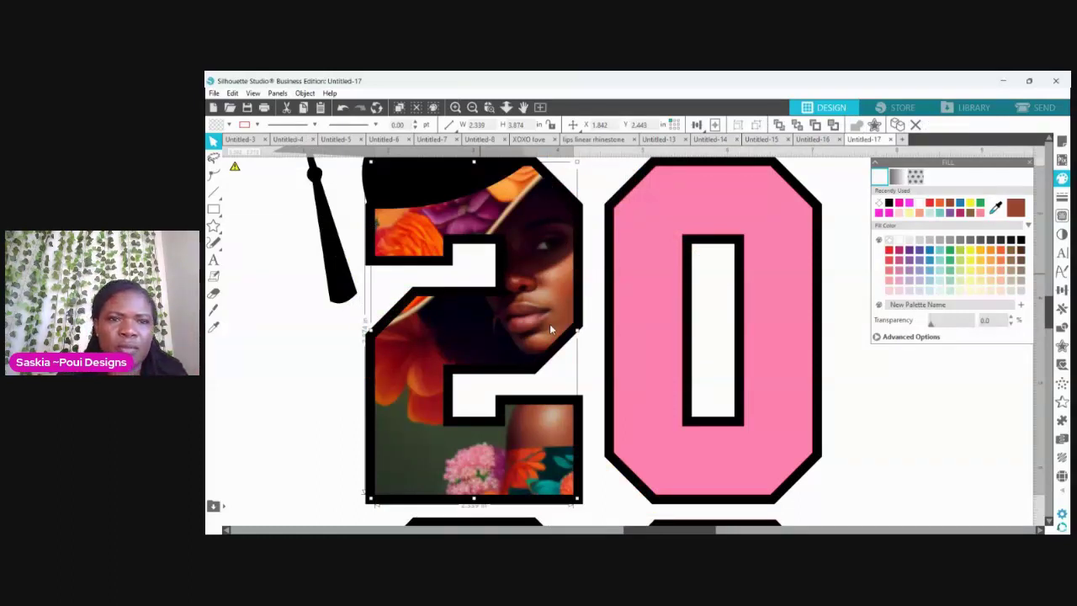
Step: Move the straw-hat portrait from beside the page onto the page, behind the 0
left_click(472, 107)
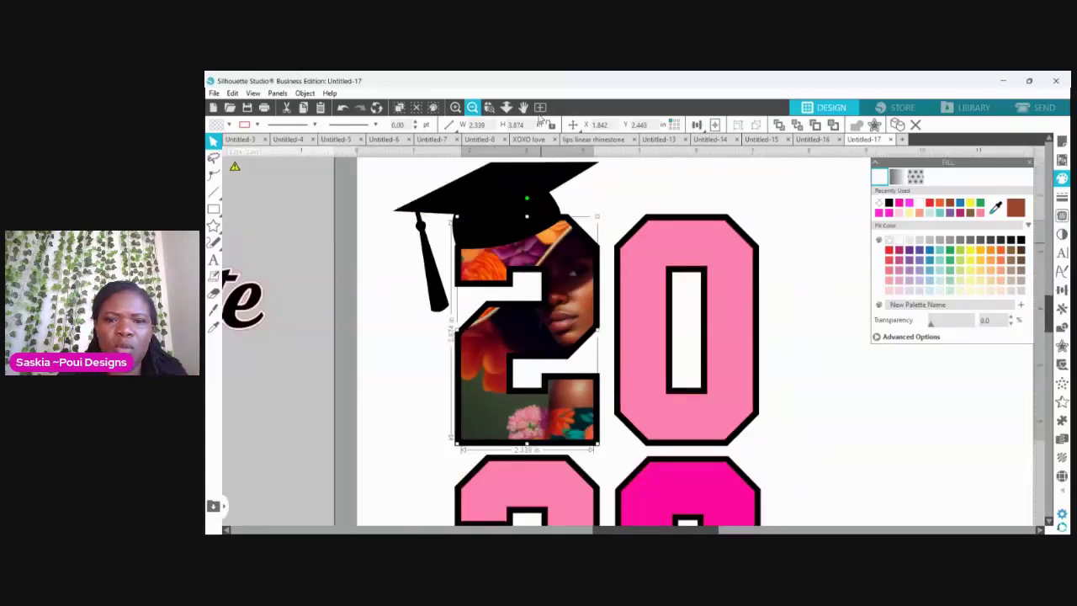
left_click(472, 107)
left_click(703, 346)
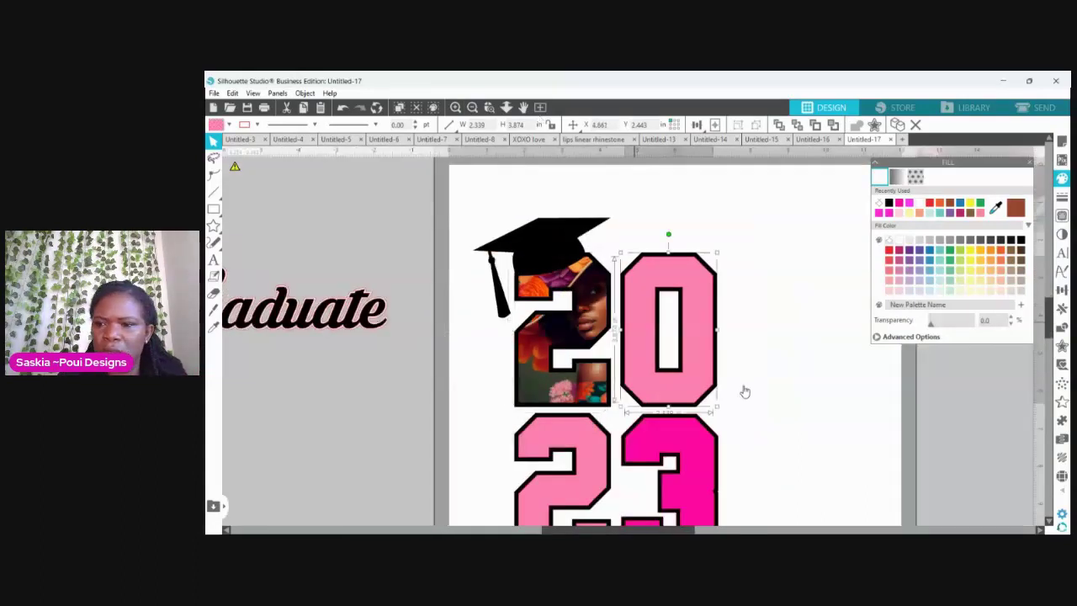
scroll(853, 310, "down", 5)
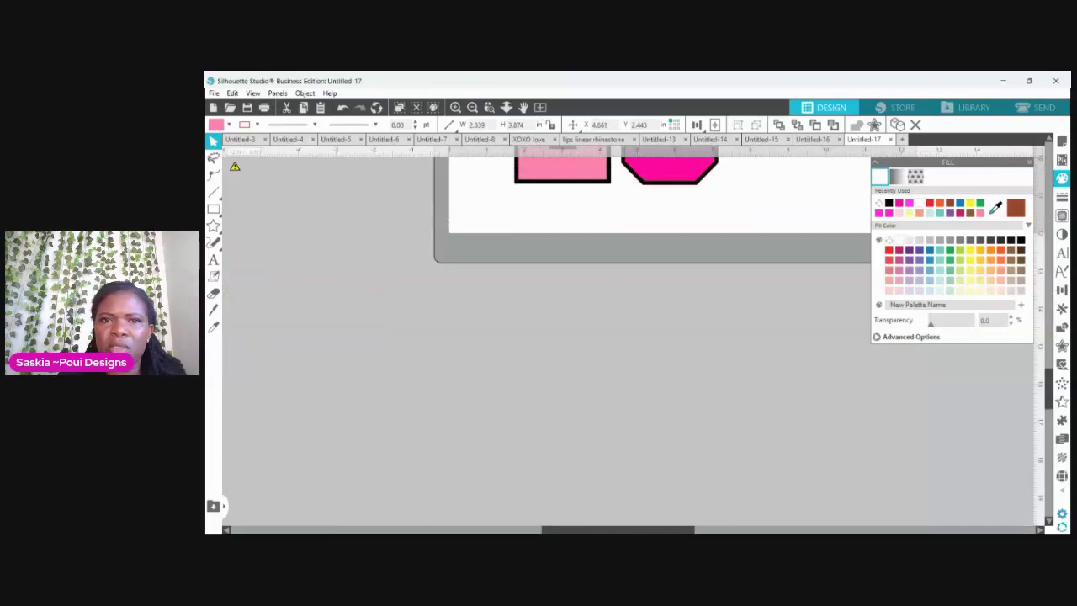
scroll(852, 310, "up", 2)
left_click(472, 107)
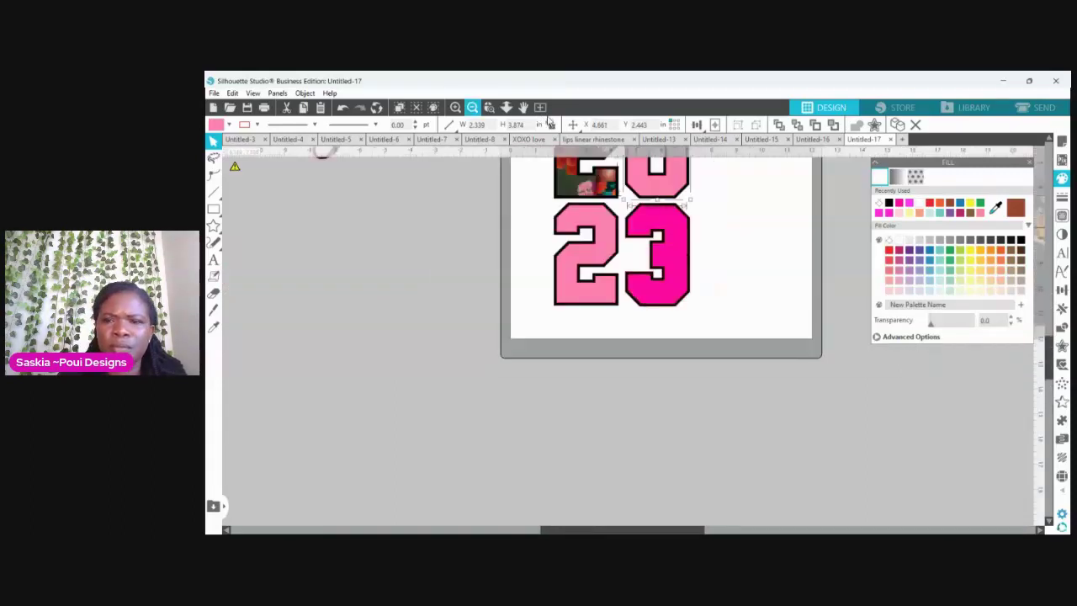
key("ctrl+minus")
key("ctrl+minus")
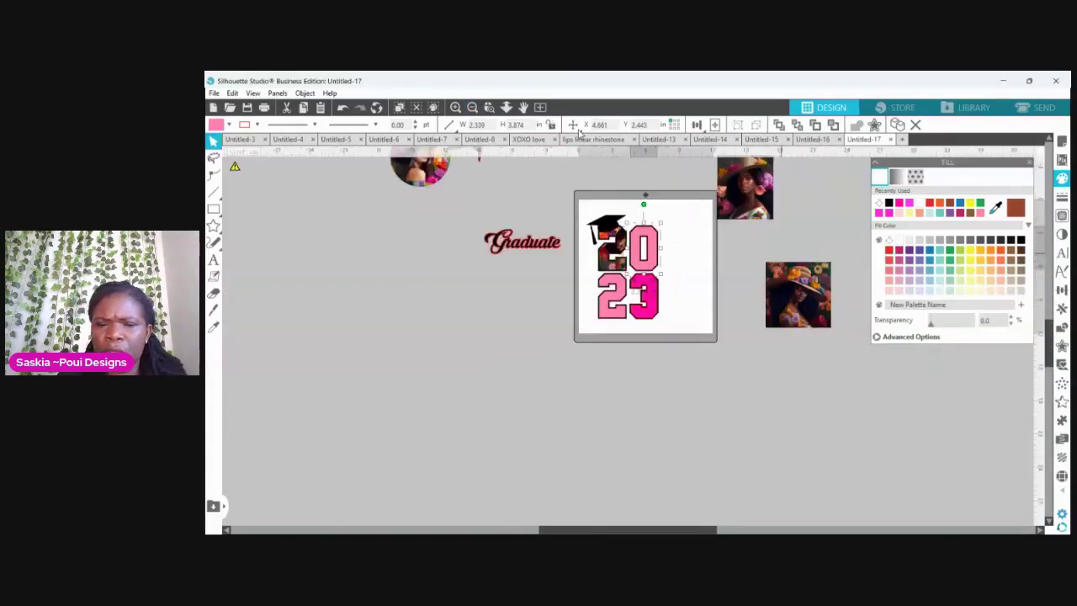
left_click_drag(798, 294, 726, 244)
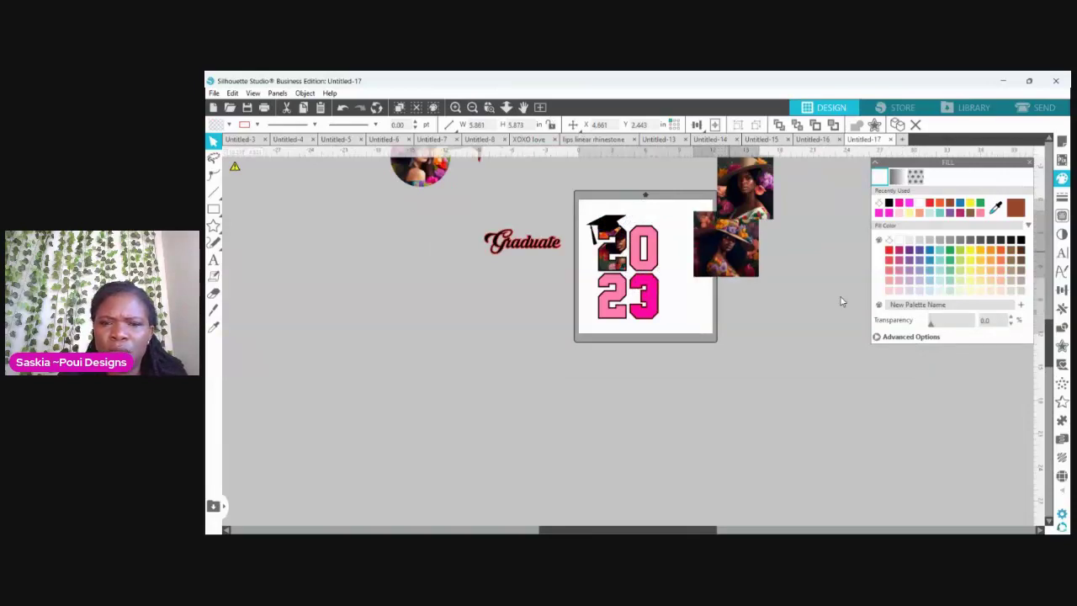
key("ctrl+y")
key("ctrl+z")
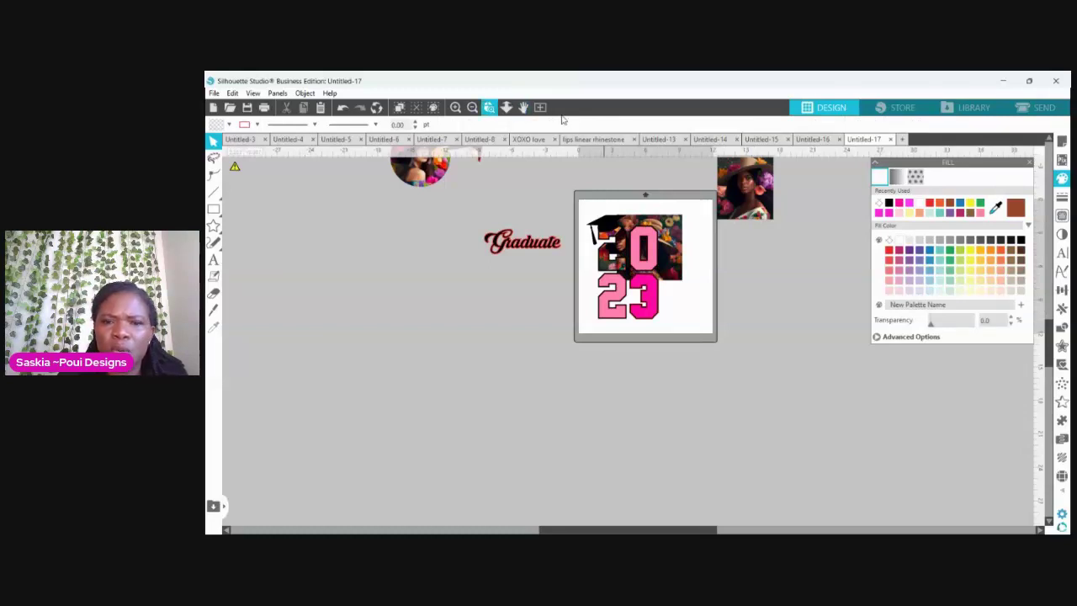
Step: Bring the straw-hat portrait in front of the 0 and move it right to about X 6.3, Y 0.9 in
left_click_drag(686, 232, 750, 307)
left_click(681, 242)
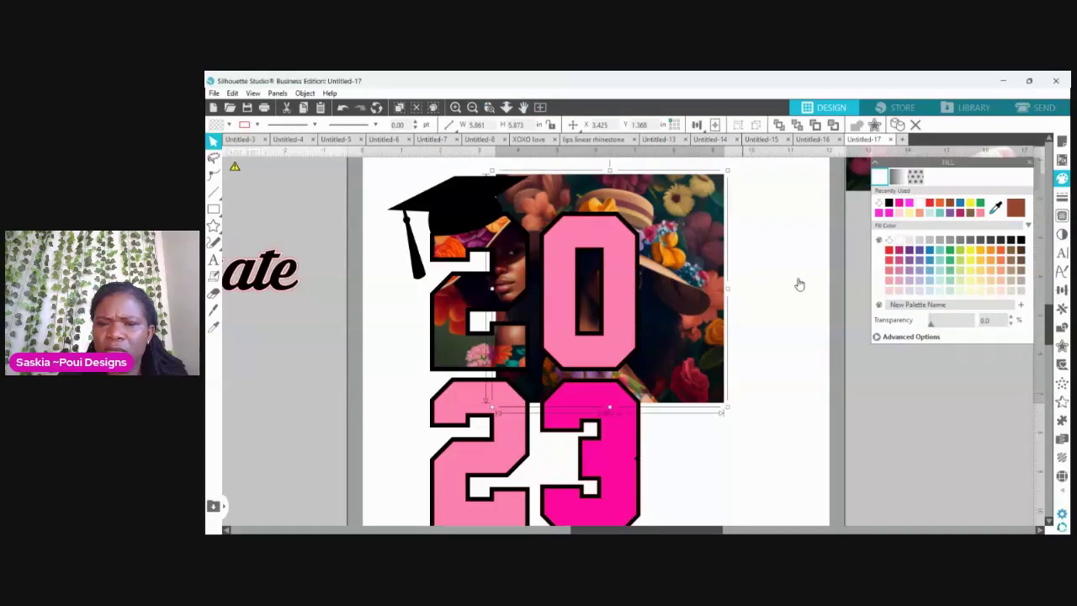
left_click(780, 124)
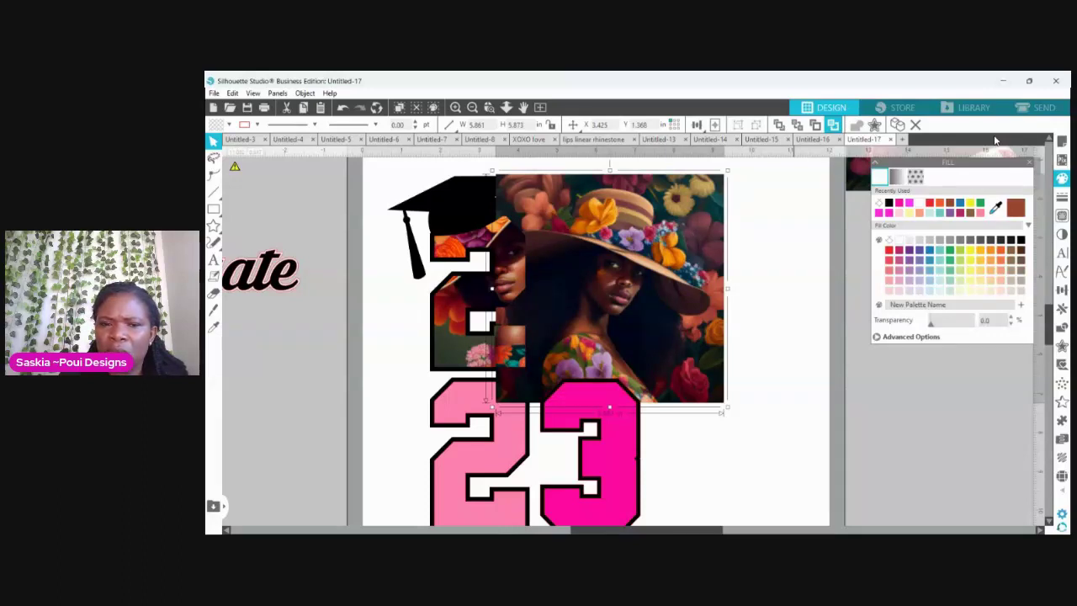
left_click_drag(524, 318, 636, 300)
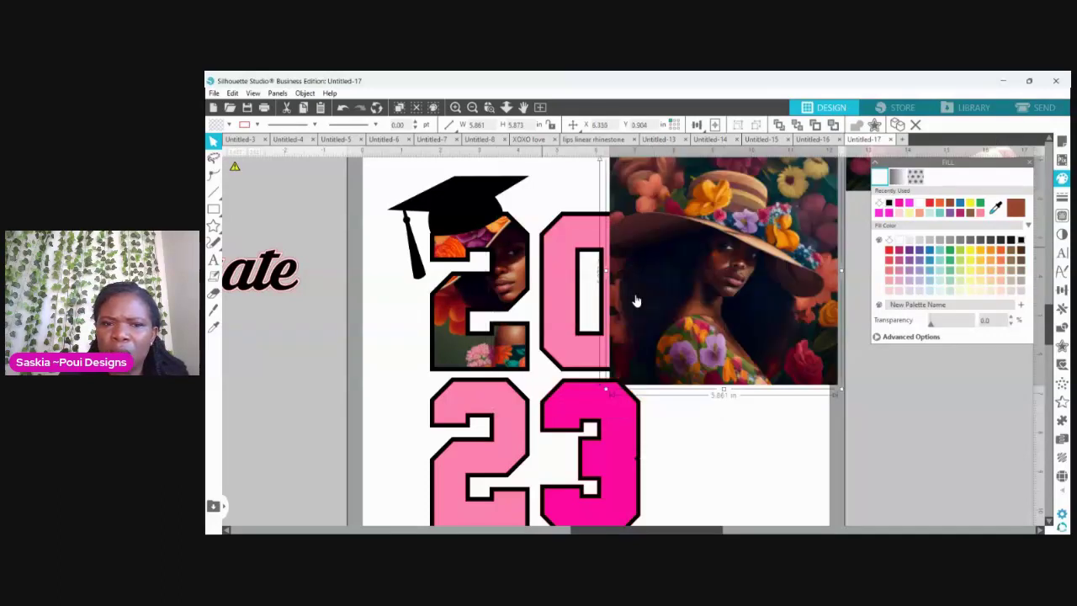
left_click(642, 297)
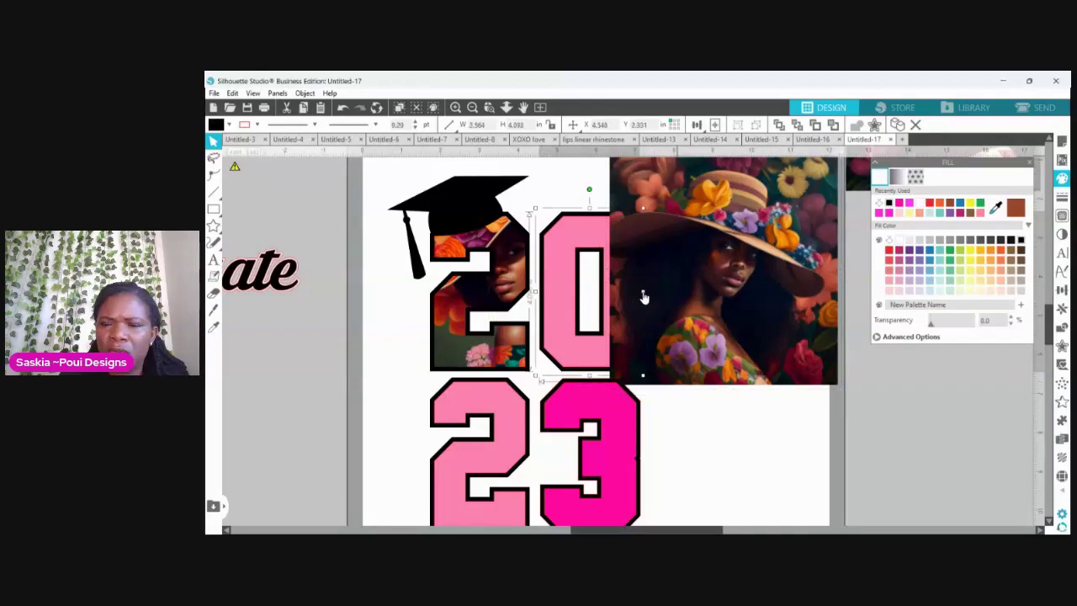
left_click(779, 124)
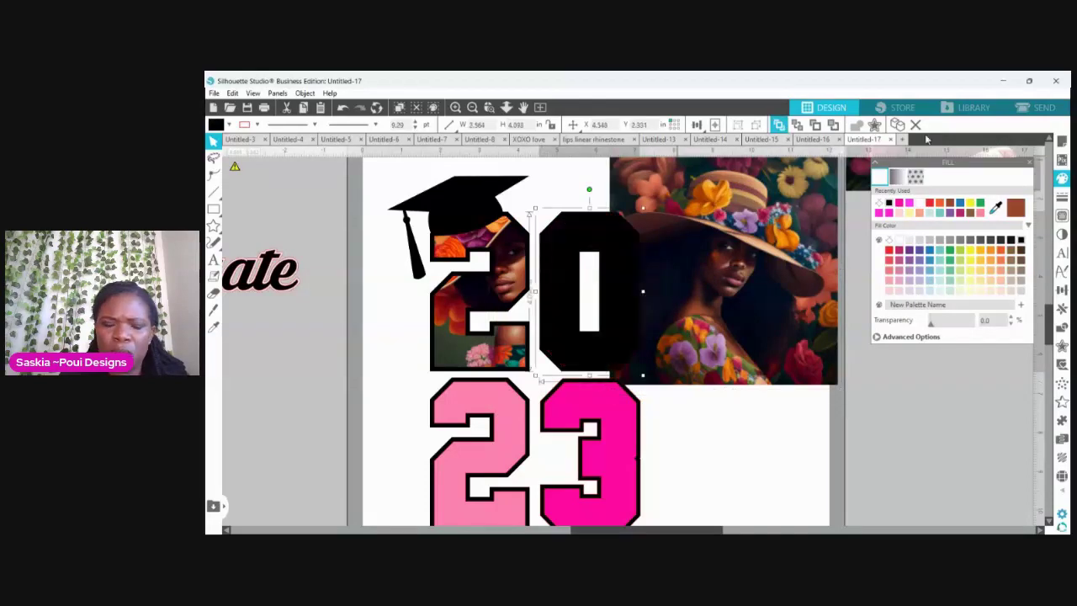
key("i")
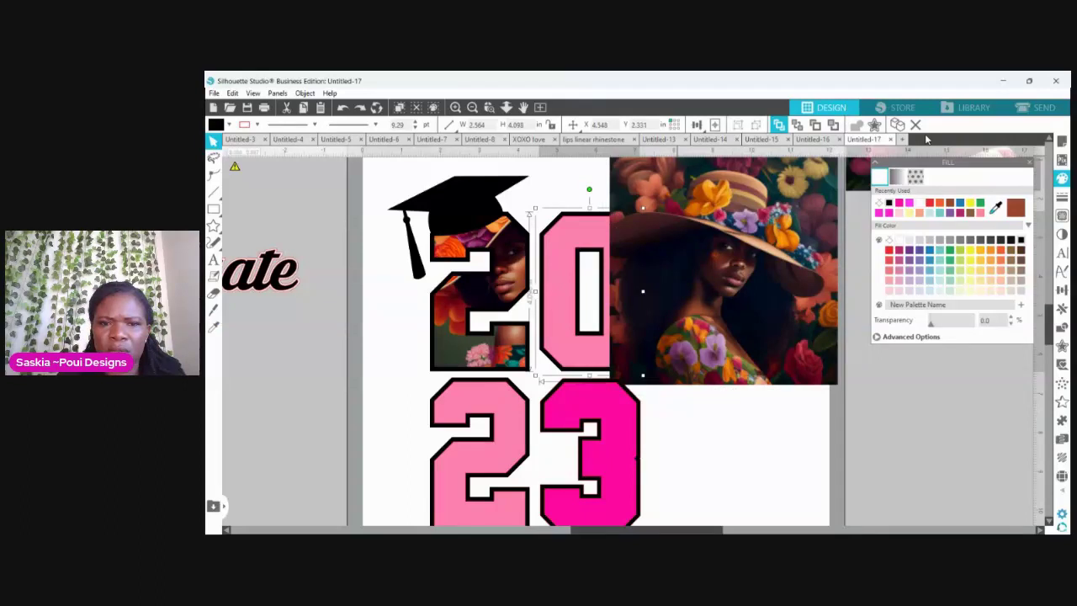
Step: Bring the pink 0 to the front, move the straw-hat portrait back behind it, and select the 0
left_click(571, 286)
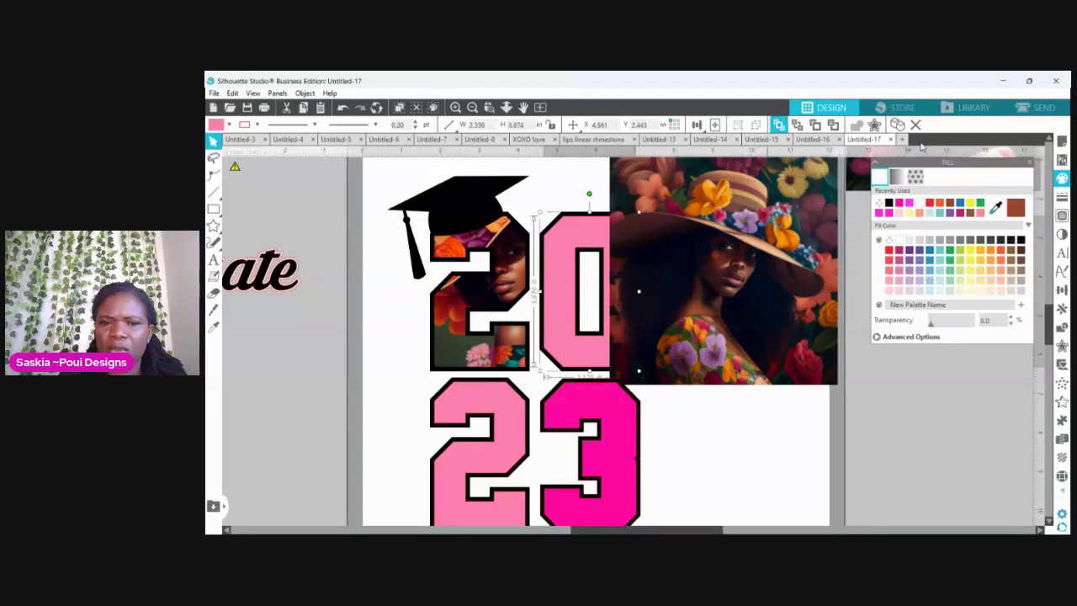
left_click(779, 124)
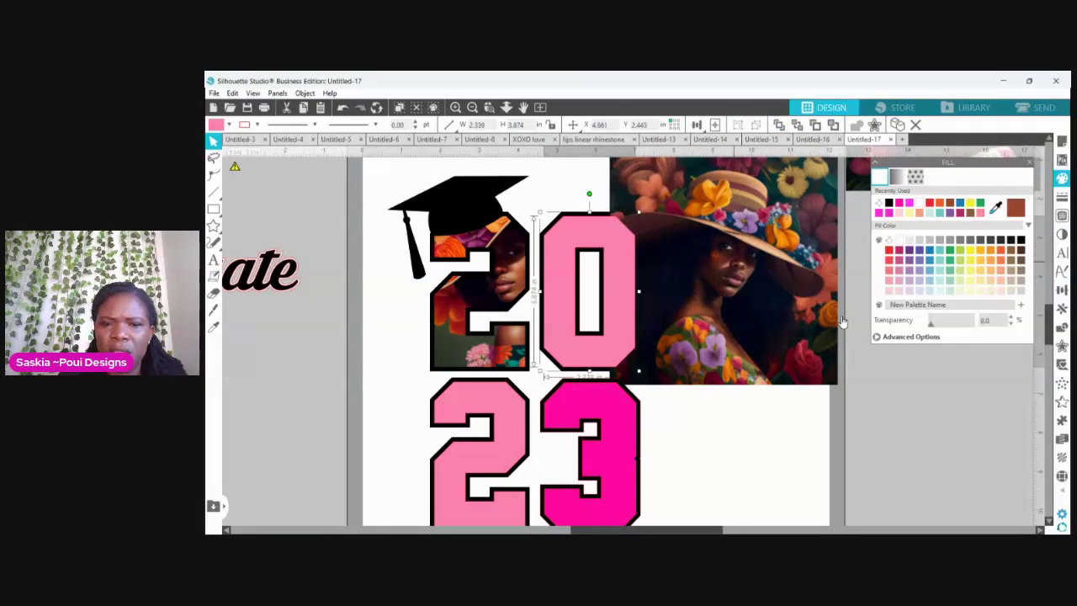
left_click_drag(835, 322, 783, 333)
left_click(619, 292)
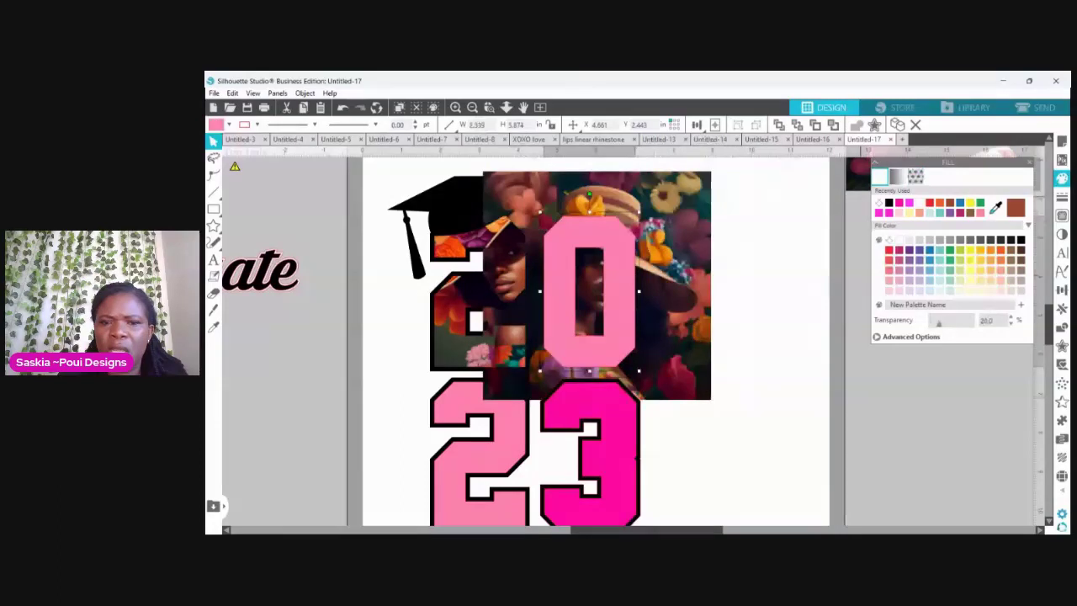
Step: Make the pink 0 semi-transparent and shift the straw-hat portrait right so the face fits within the digit
left_click_drag(932, 322, 836, 370)
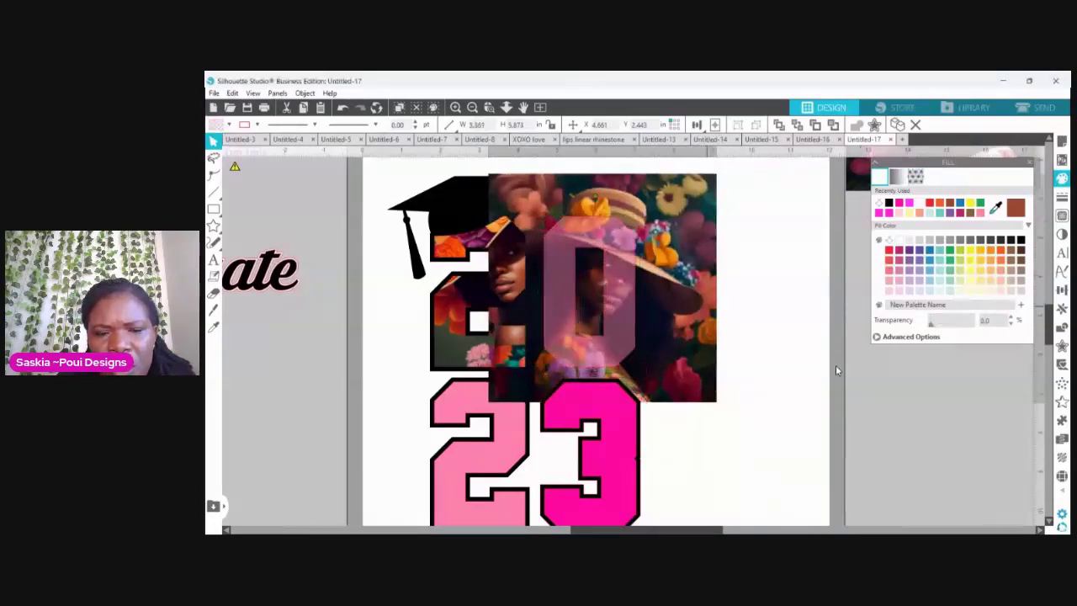
key("ctrl+z")
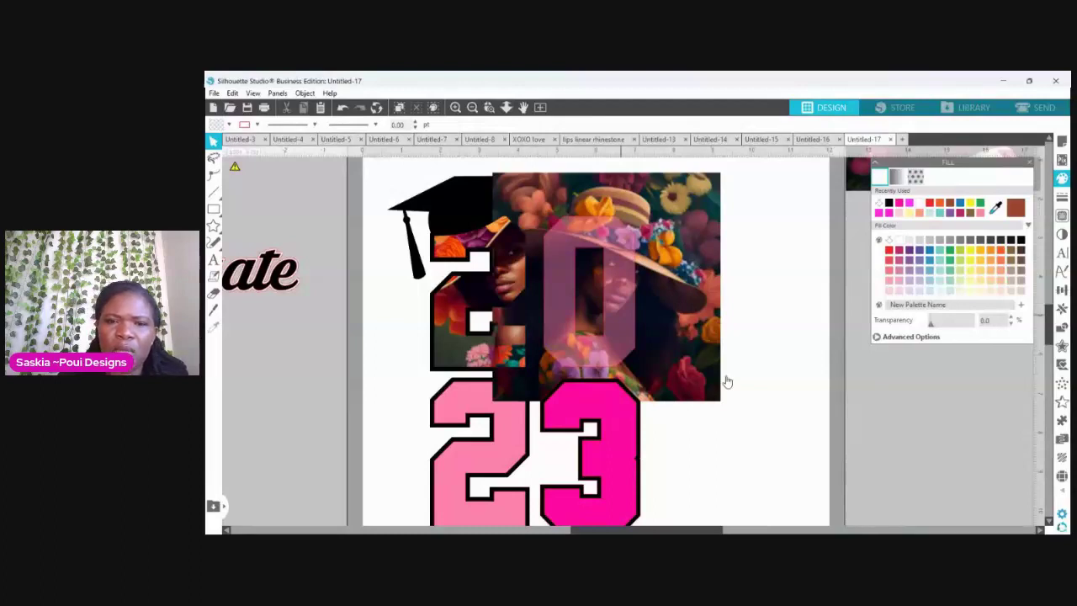
key("ctrl+z")
Step: Crop the straw-hat portrait to the shape of the 0
key("Tab")
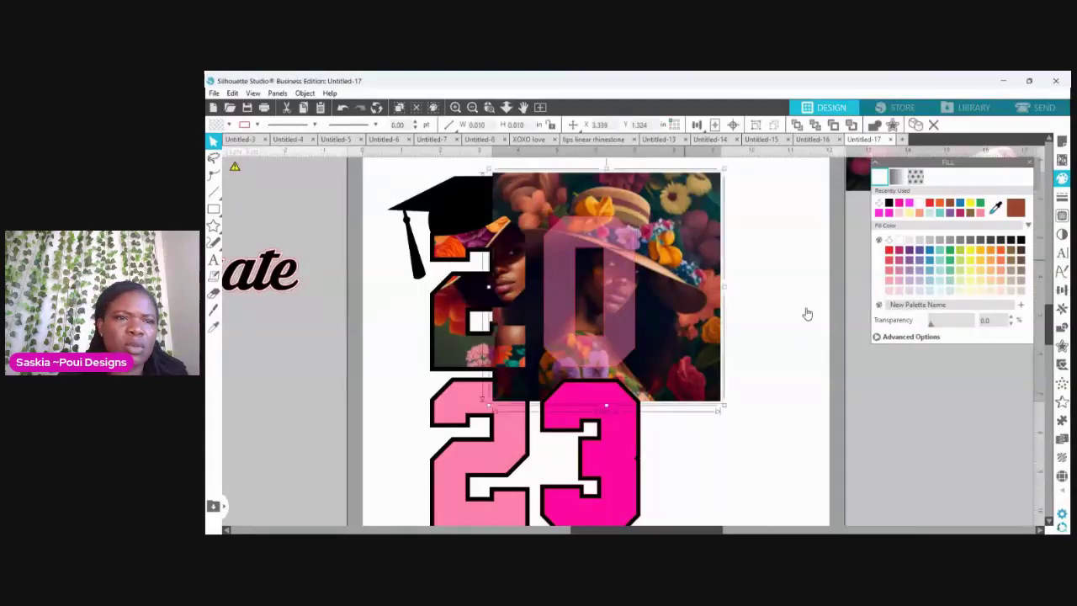
left_click(304, 92)
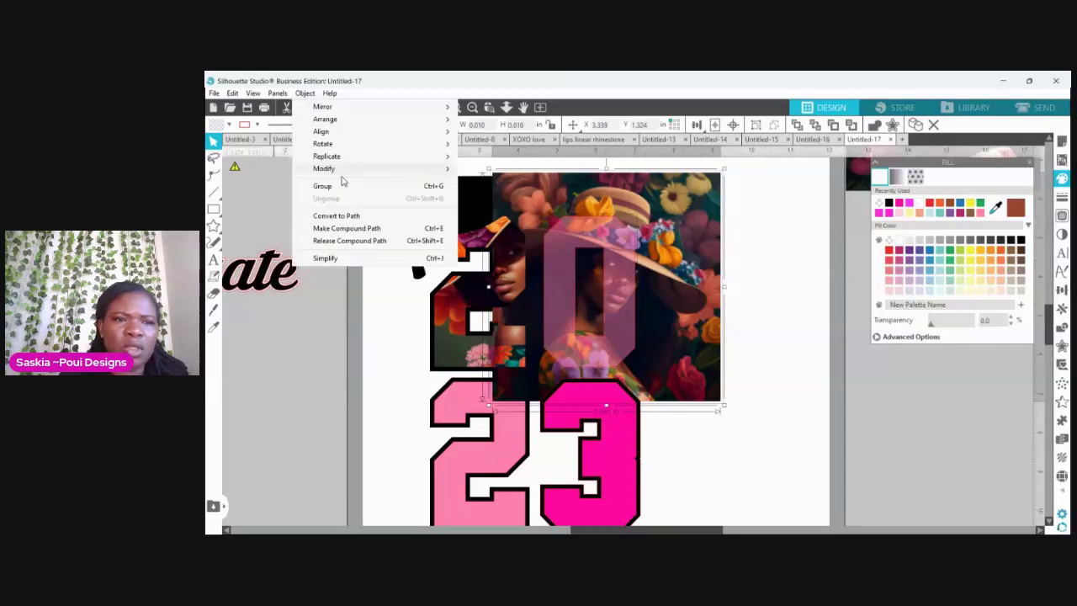
mouse_move(342, 169)
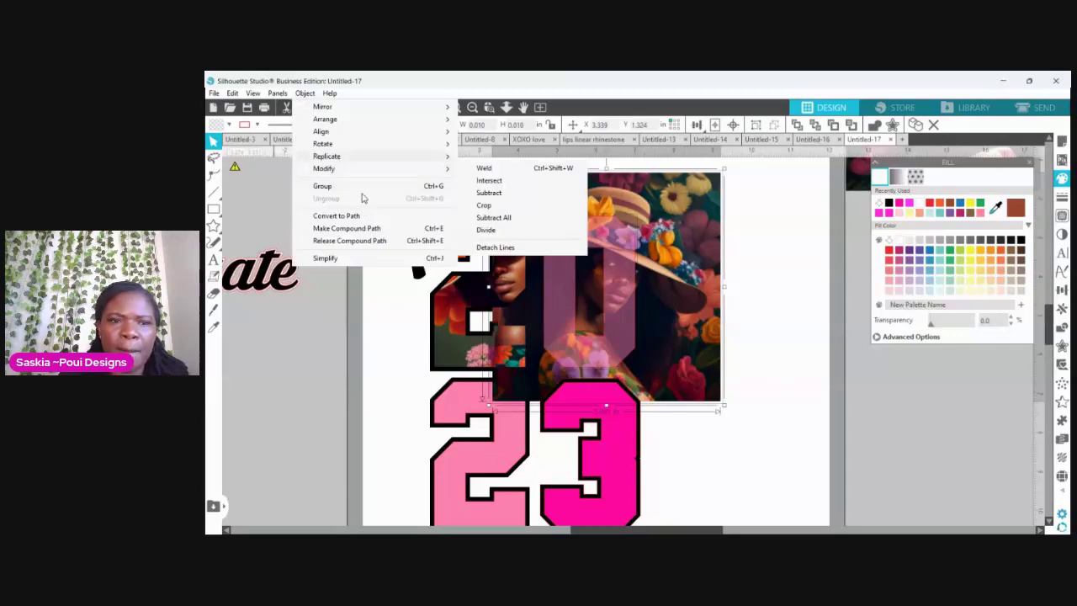
left_click(505, 193)
left_click(304, 92)
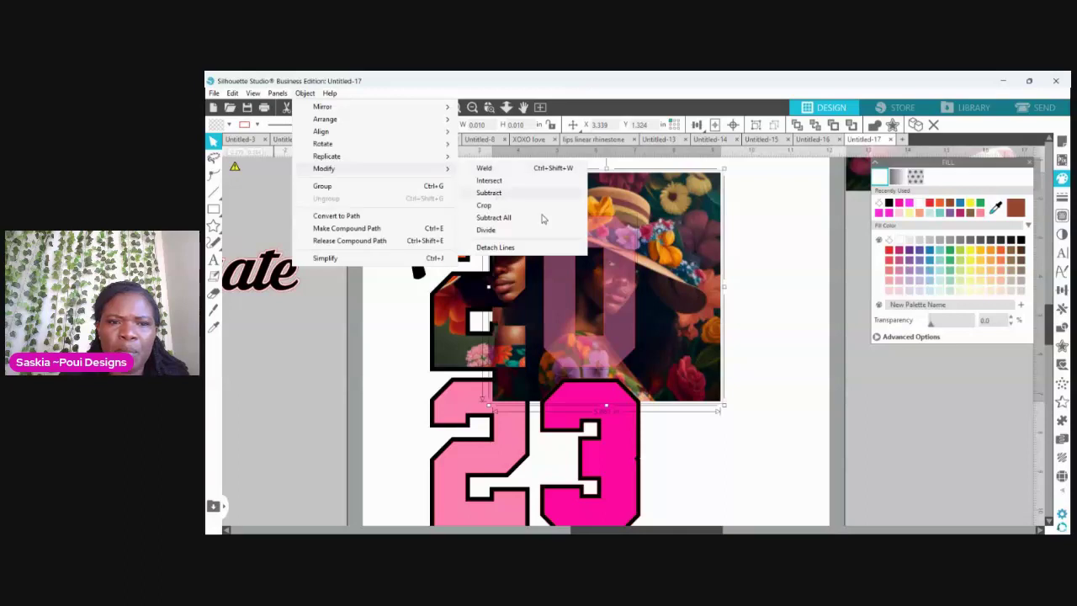
left_click(554, 244)
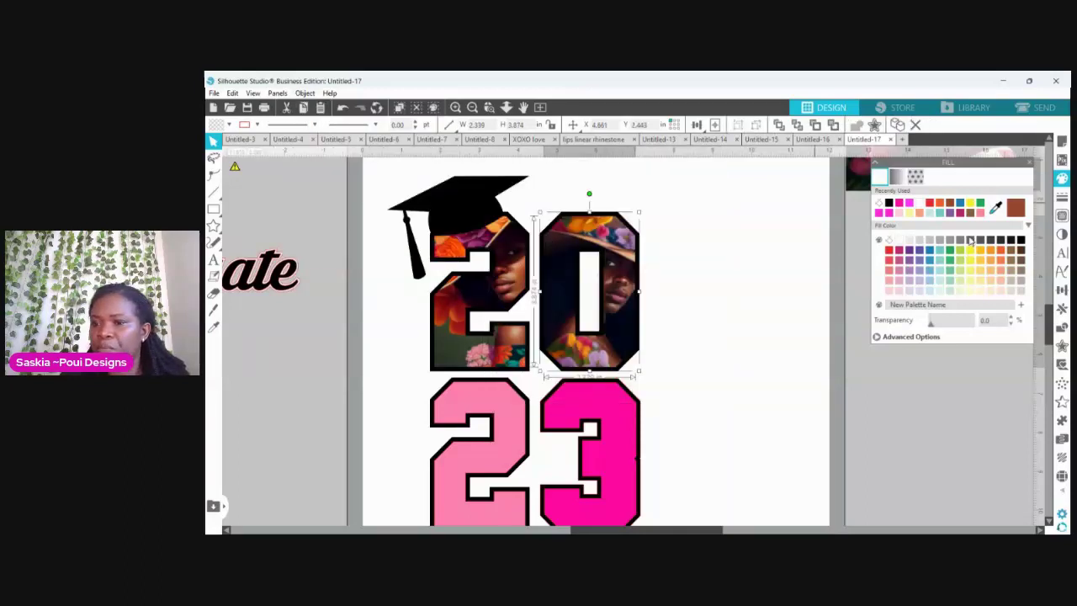
Step: Move the hat portrait with the white floral dress onto the page beside the 3, at about X 6.8, Y 5.6 in
scroll(522, 337, "down", 2)
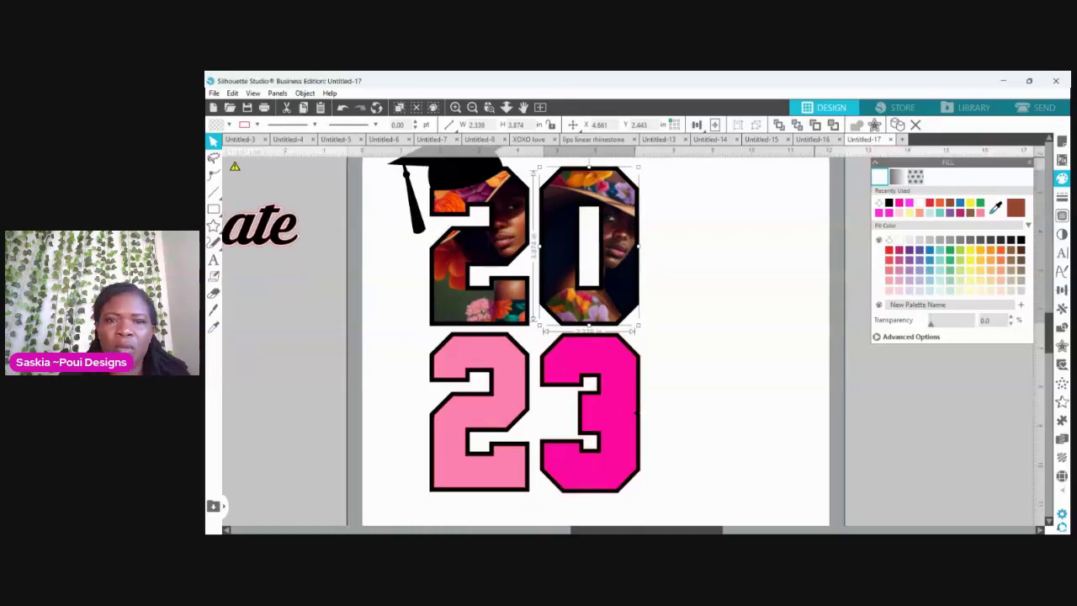
scroll(589, 337, "down", 2)
left_click(472, 107)
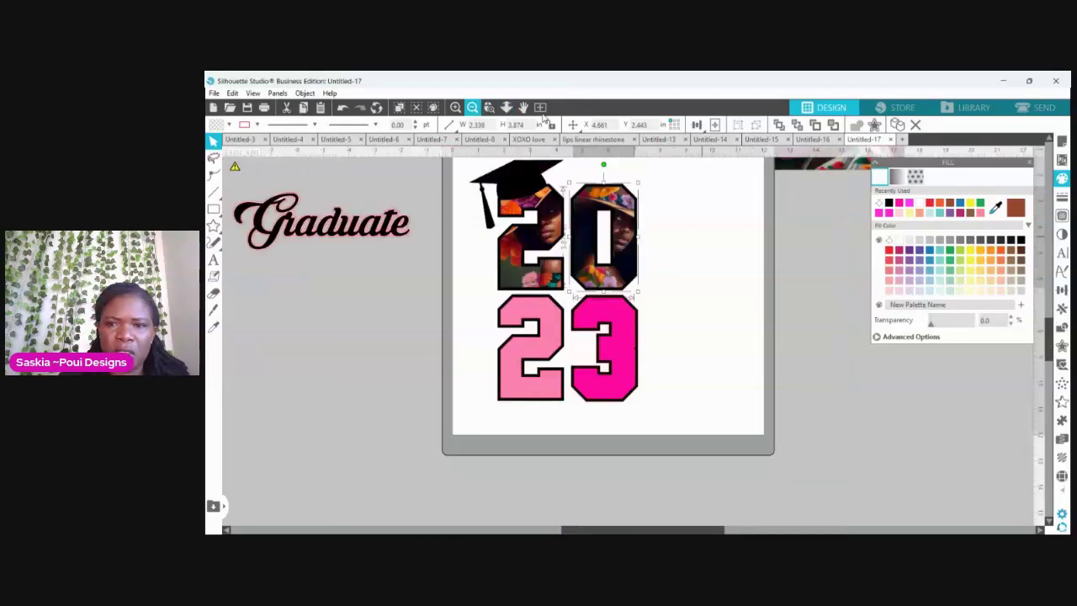
key("ctrl+z")
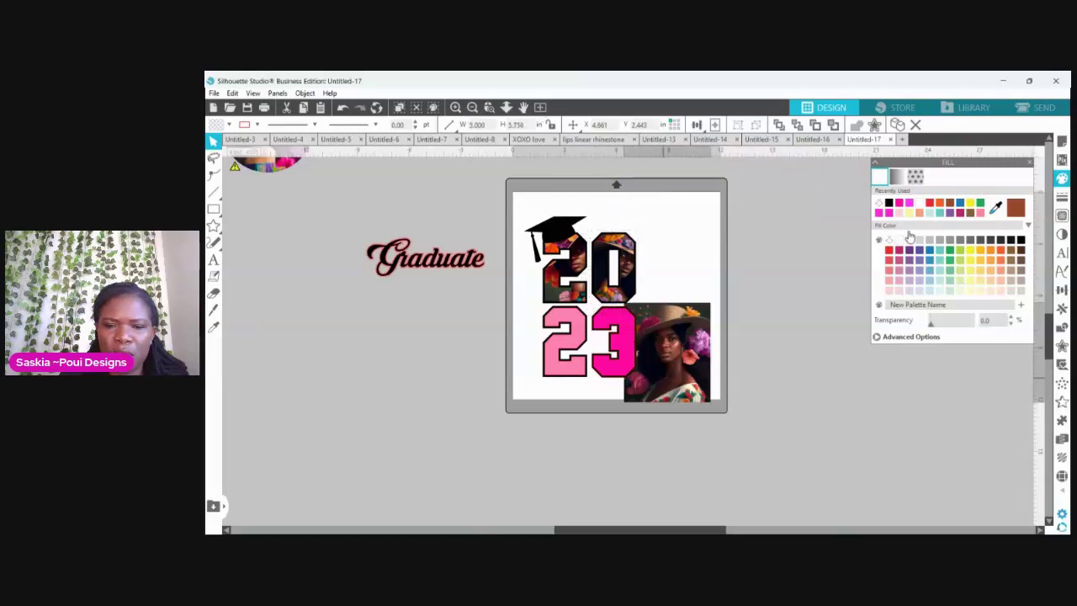
key("ctrl+z")
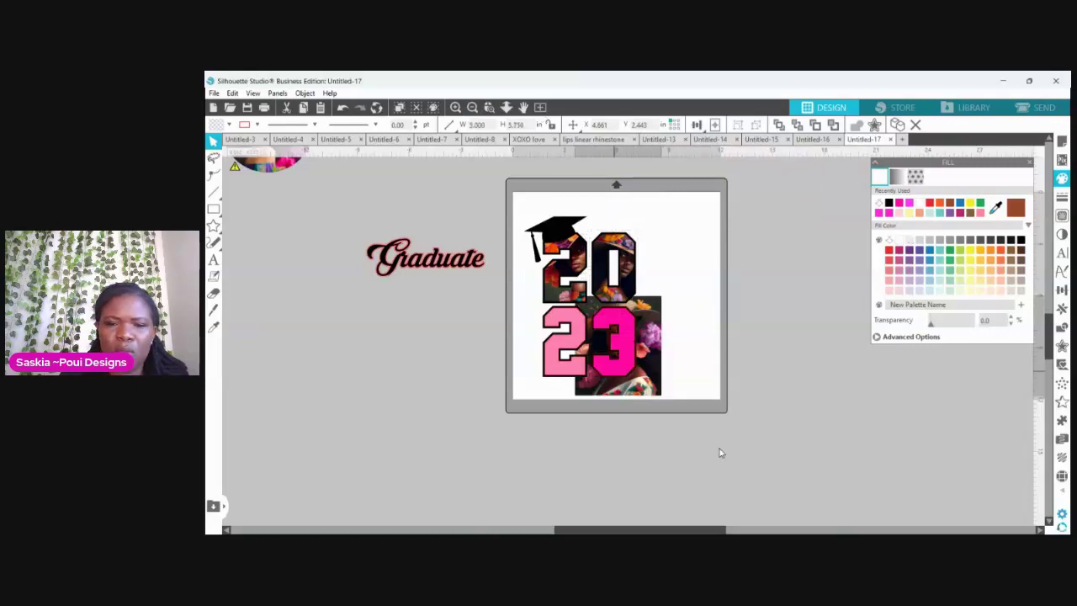
key("ctrl+z")
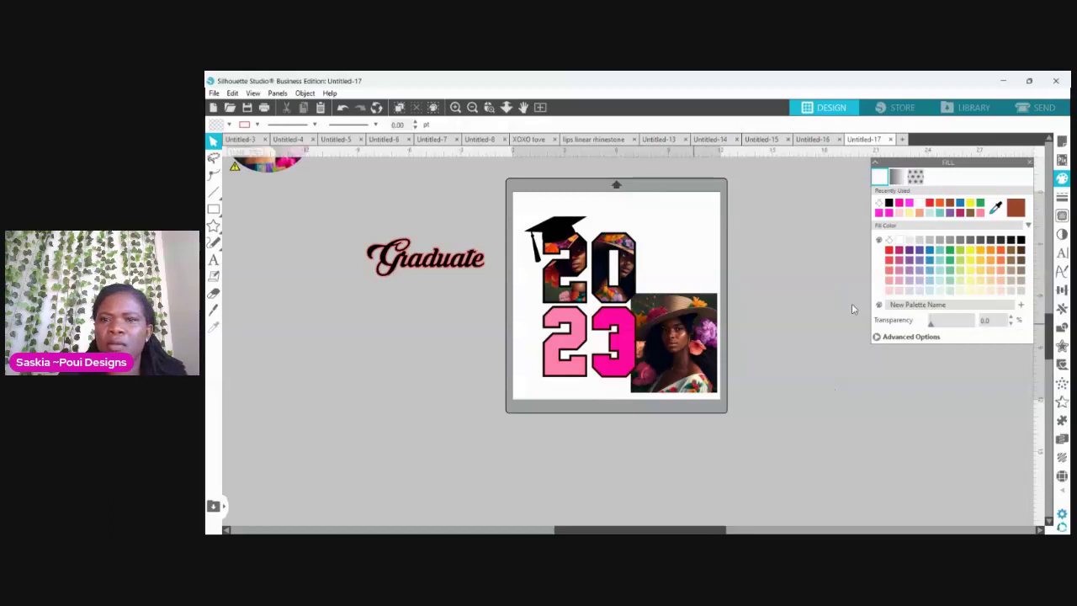
key("ctrl+z")
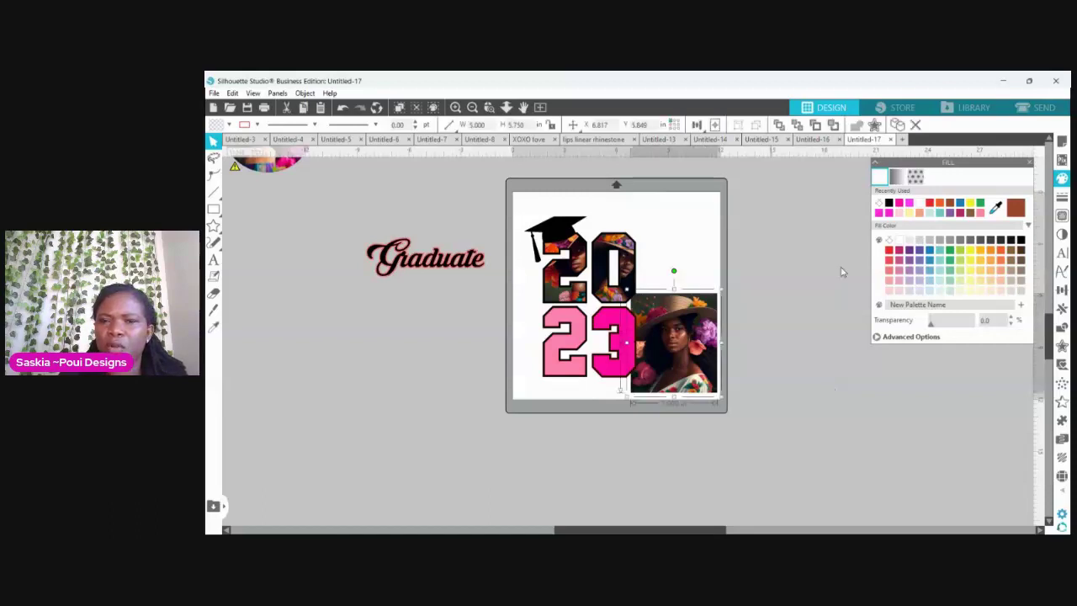
Step: Bring the floral-dress portrait and then the magenta 3 to the front, and move the portrait left so it lies behind the 3
left_click(780, 125)
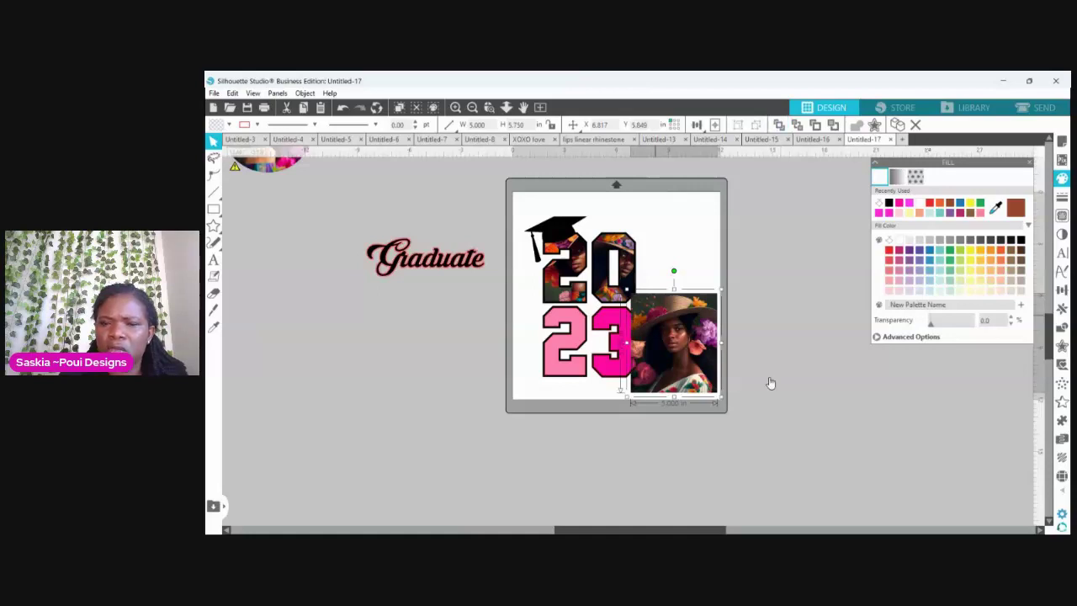
left_click(611, 340)
left_click(780, 124)
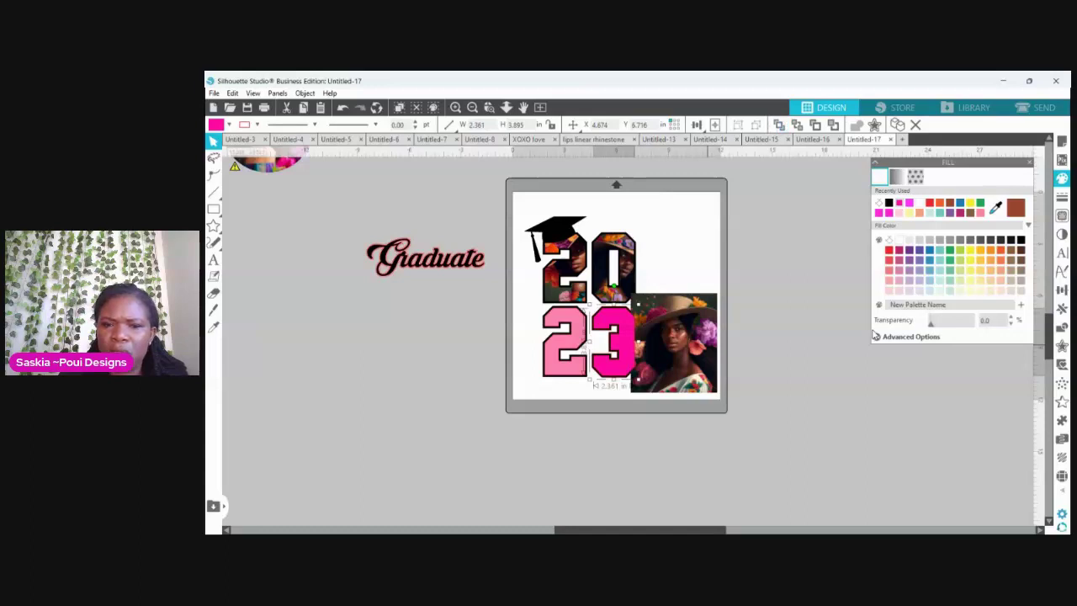
left_click_drag(696, 346, 641, 347)
key("ctrl+z")
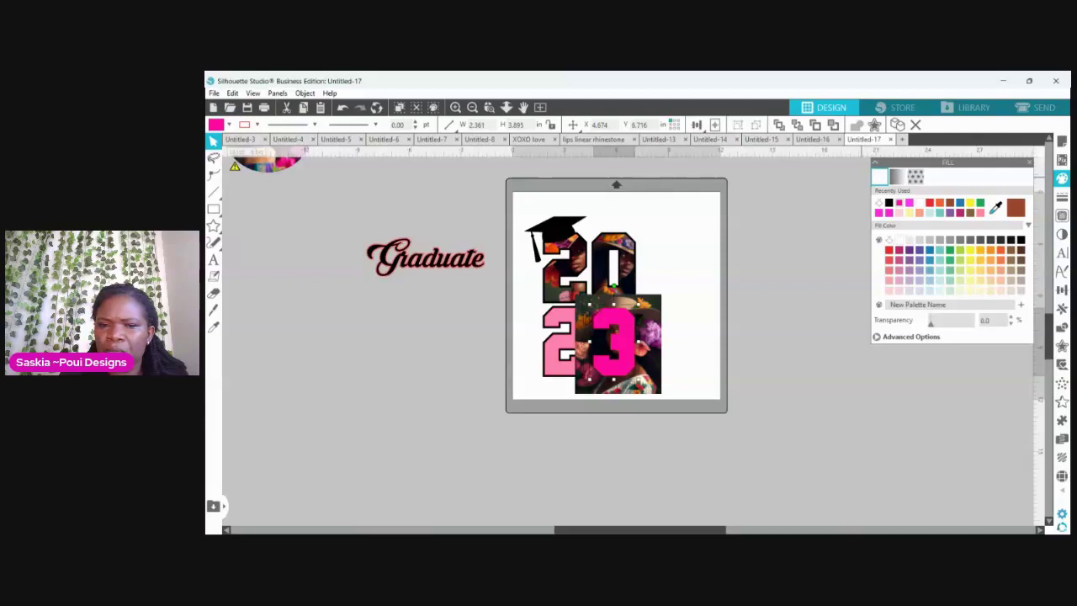
Step: Set the 3's transparency to 46% and shift the portrait behind it right until the face lies within the digit
left_click_drag(931, 322, 950, 323)
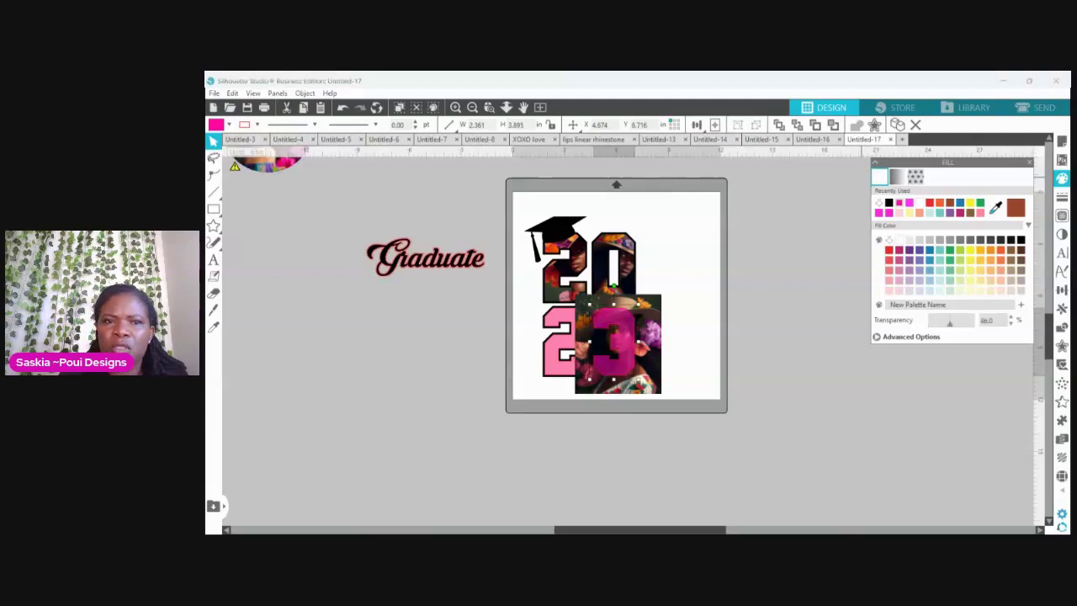
left_click(473, 107)
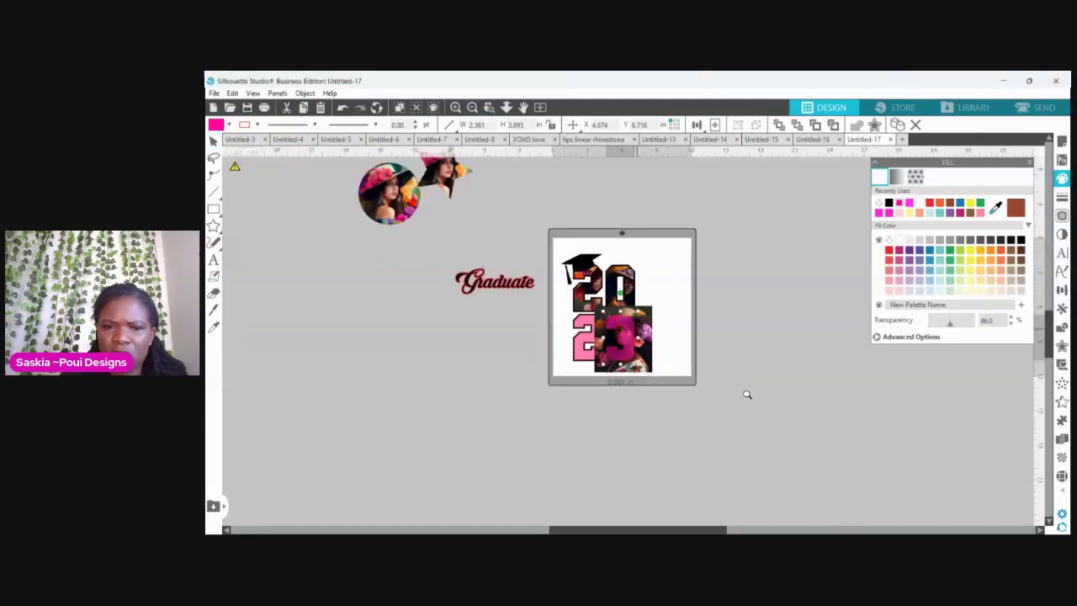
scroll(747, 394, "up", 4)
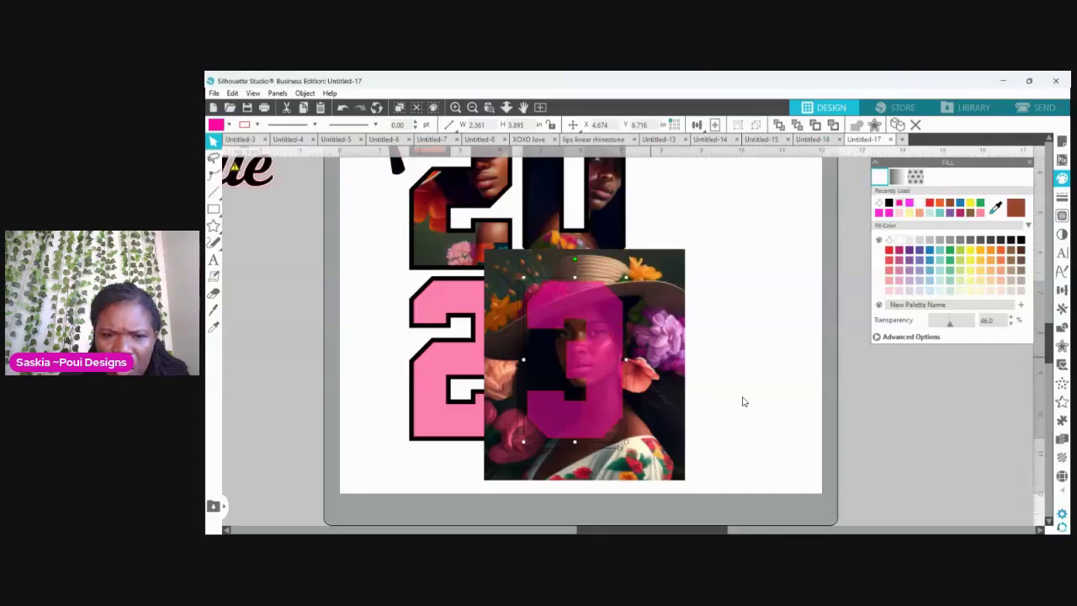
key("ctrl+z")
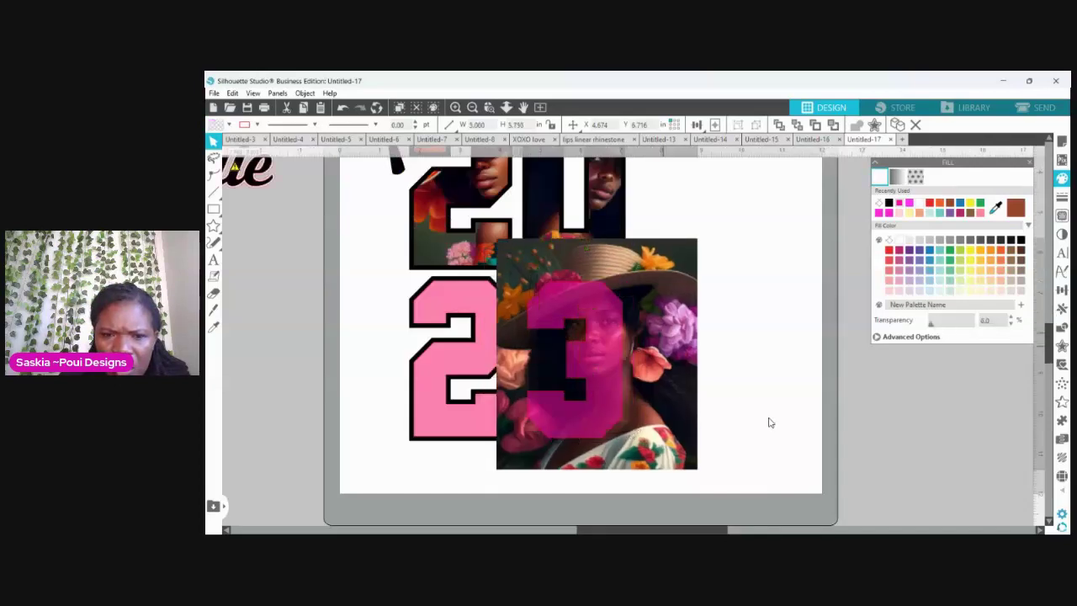
key("ctrl+z")
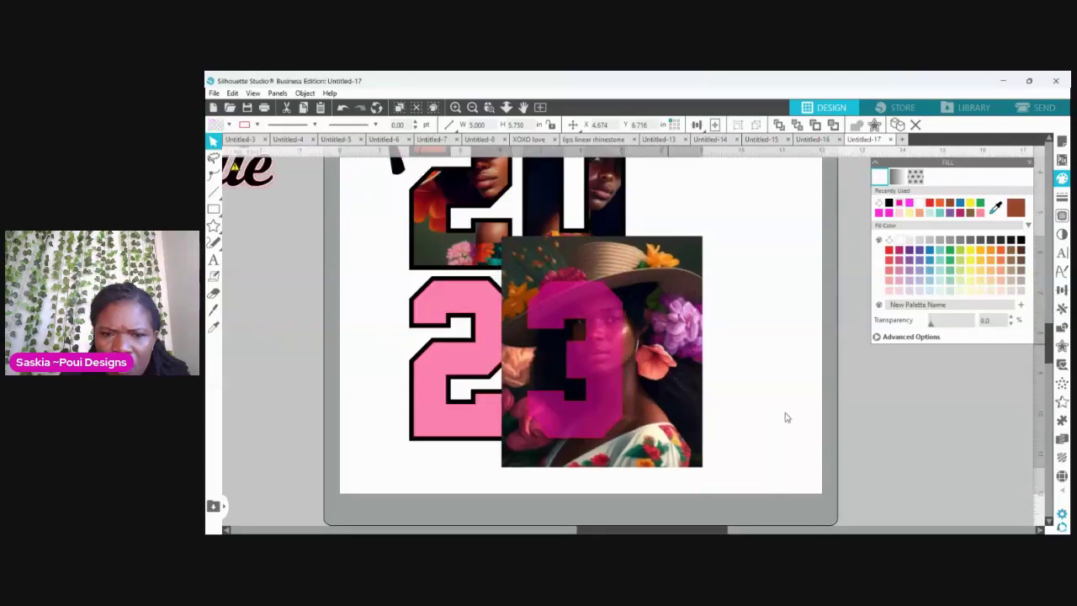
key("ctrl+z")
Step: Crop the floral-dress portrait to the shape of the 3
left_click(787, 429)
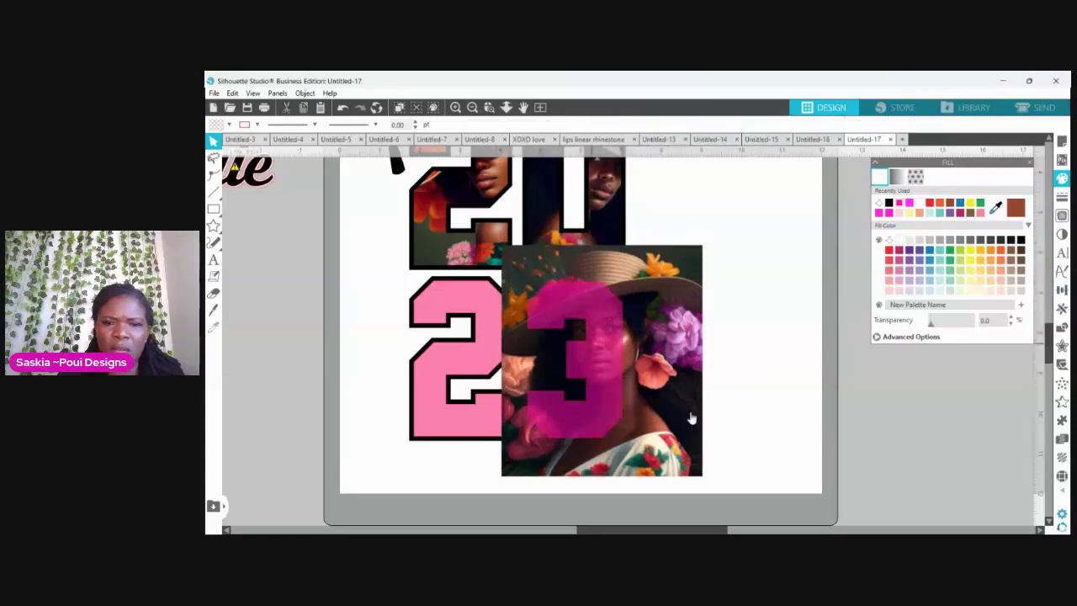
left_click(690, 414)
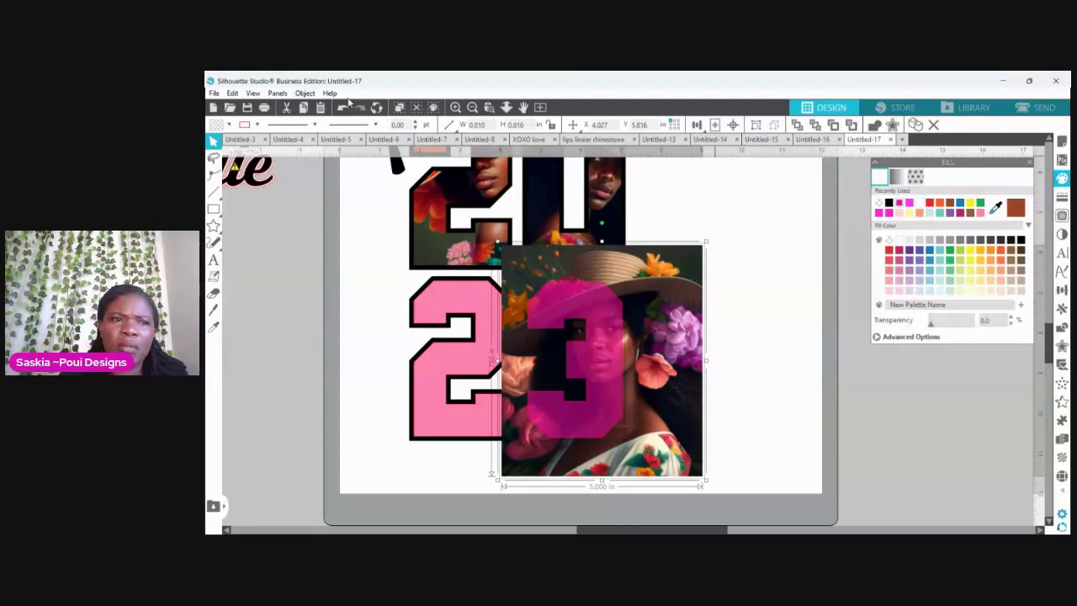
left_click(306, 94)
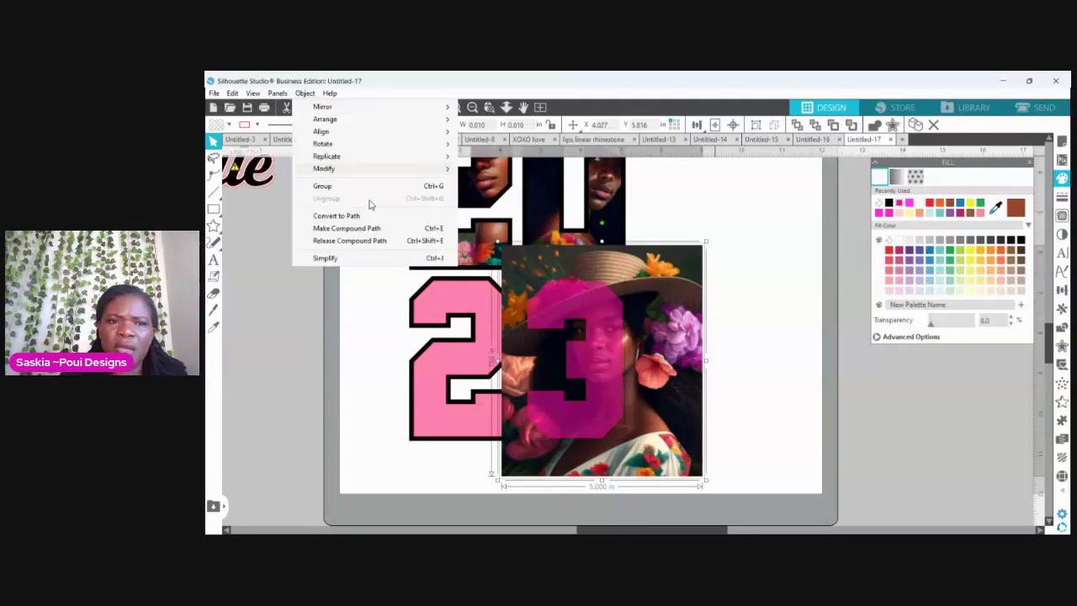
mouse_move(345, 165)
left_click(564, 241)
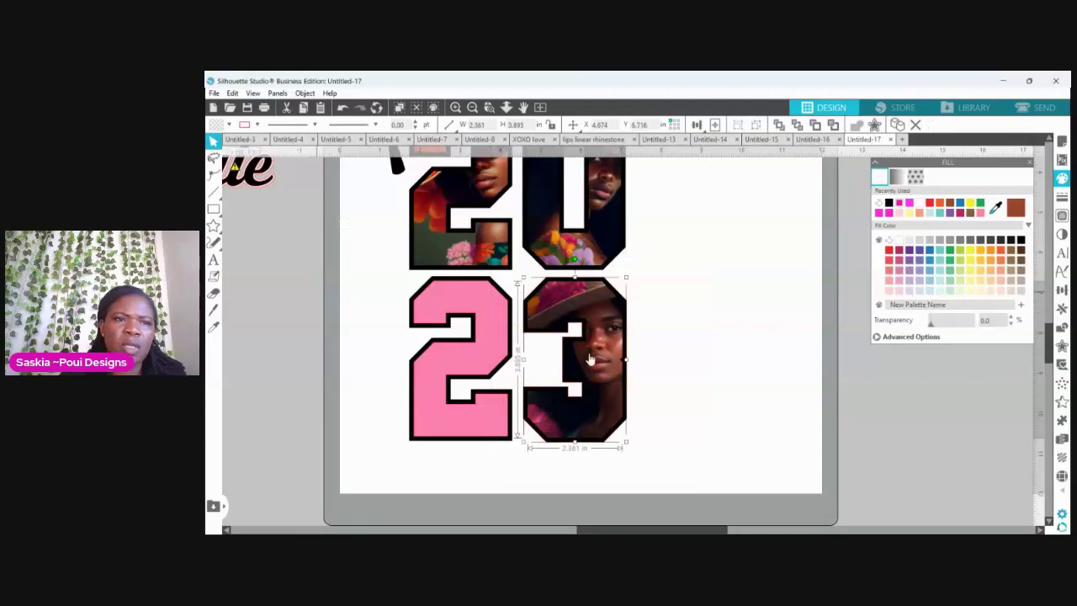
Step: Move the circular hat portrait from the upper pasteboard to beside the lower 2, at about X -4.9, Y 6.7 in
left_click(456, 107)
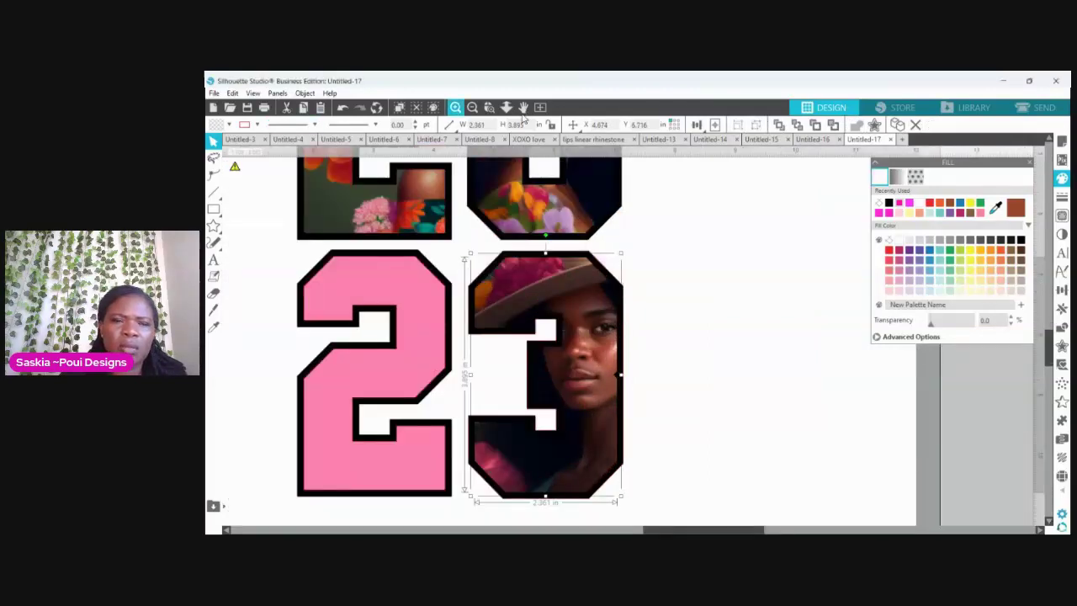
left_click(472, 107)
left_click(472, 107)
left_click(472, 107)
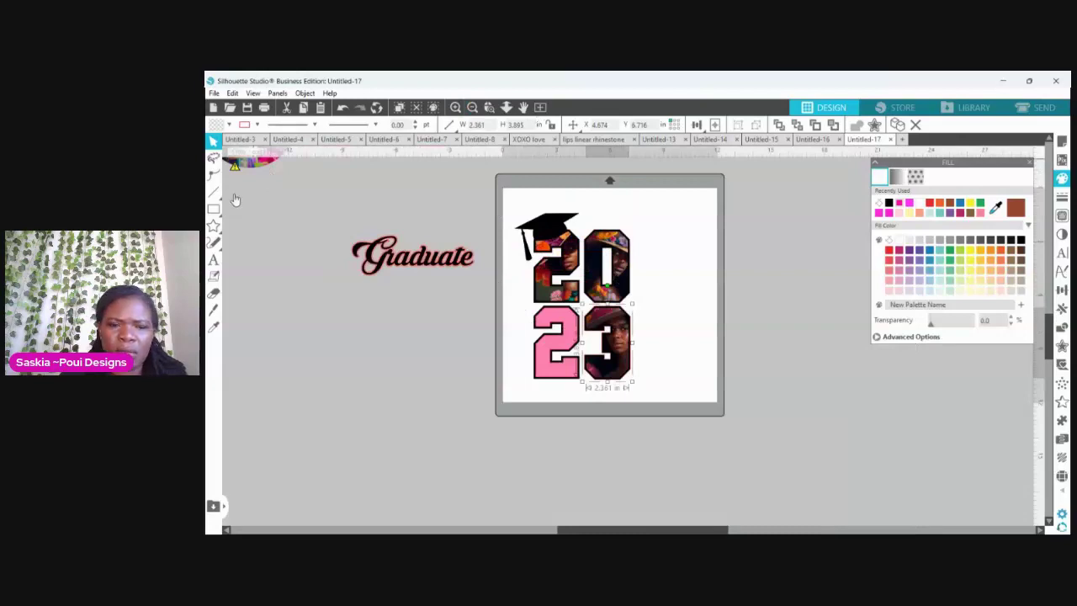
left_click_drag(257, 159, 459, 396)
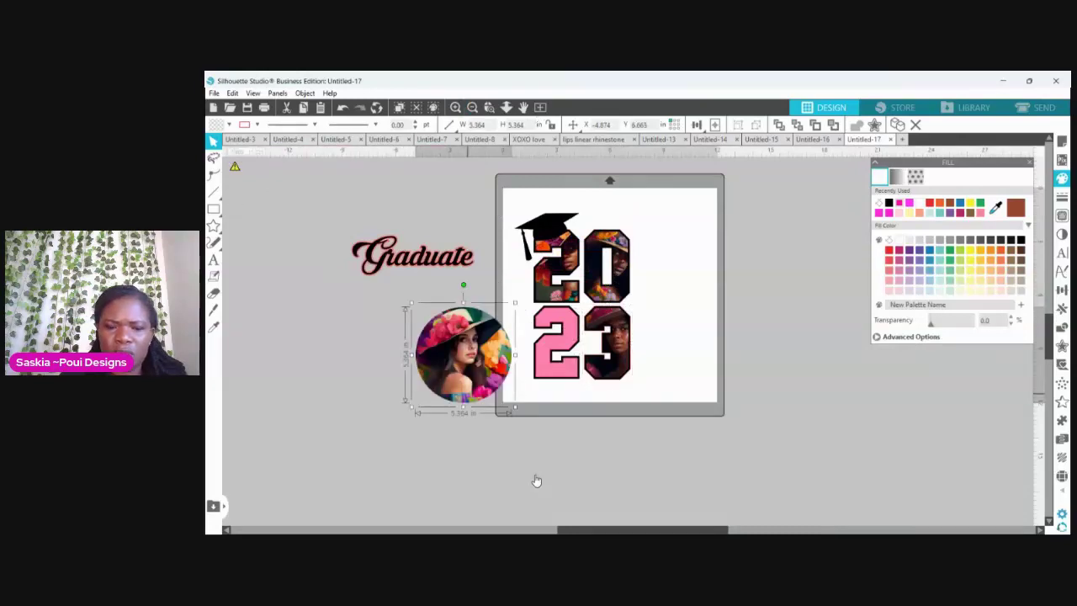
Step: Bring the pink lower 2 to the front, move the circular portrait behind it, and select the 2
left_click(551, 372)
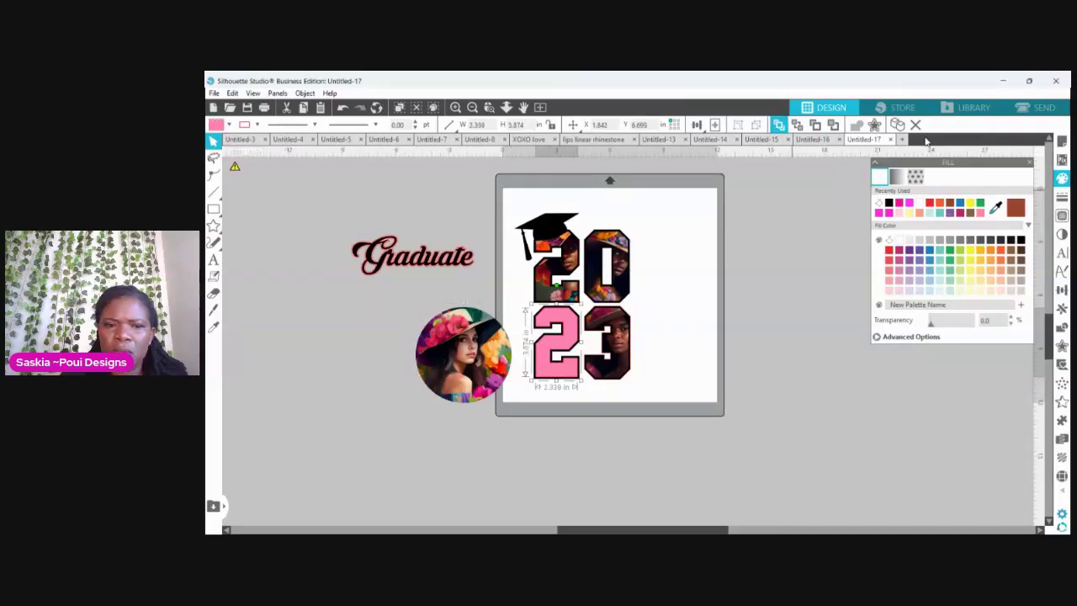
left_click(490, 370)
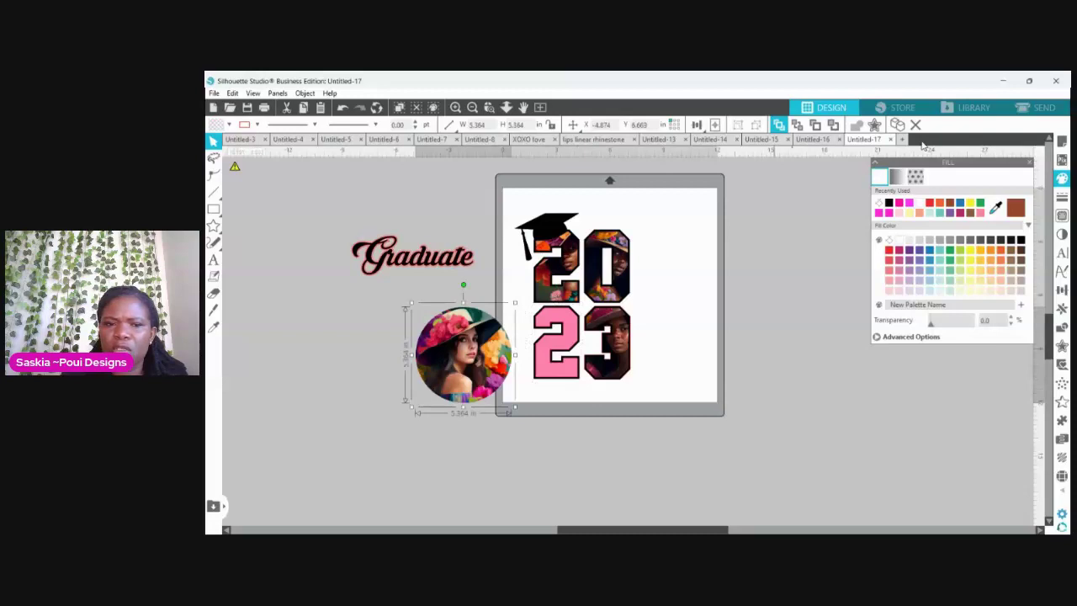
key("Tab")
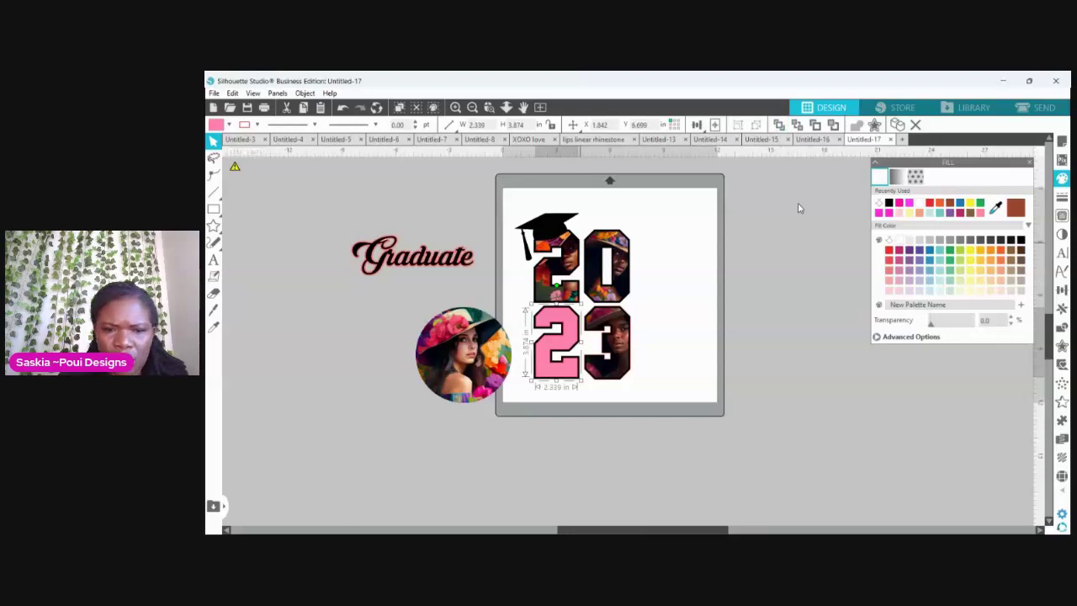
key("ctrl+z")
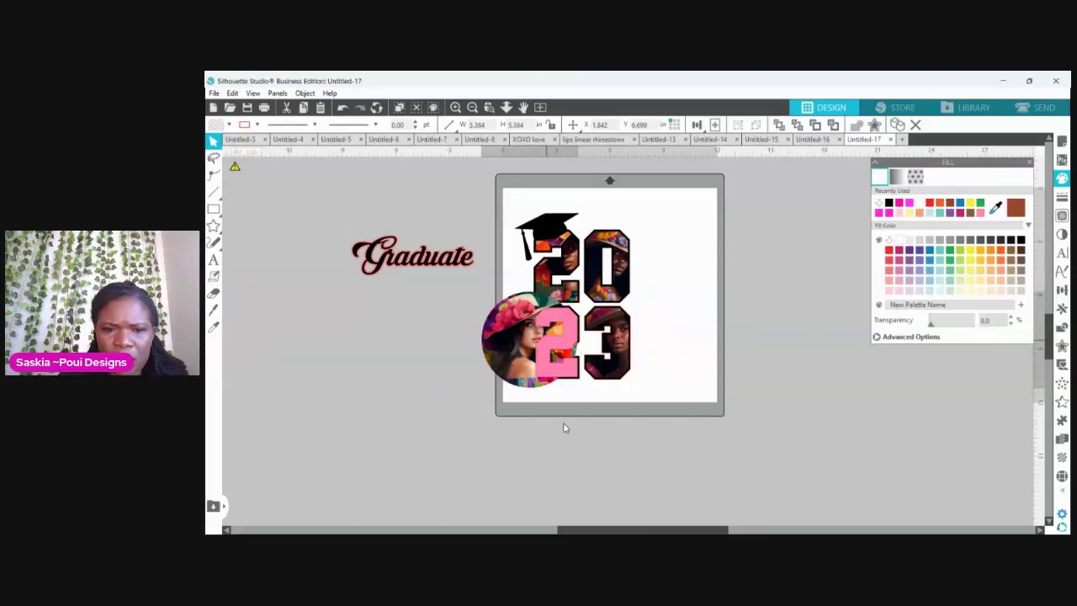
key("ctrl+z")
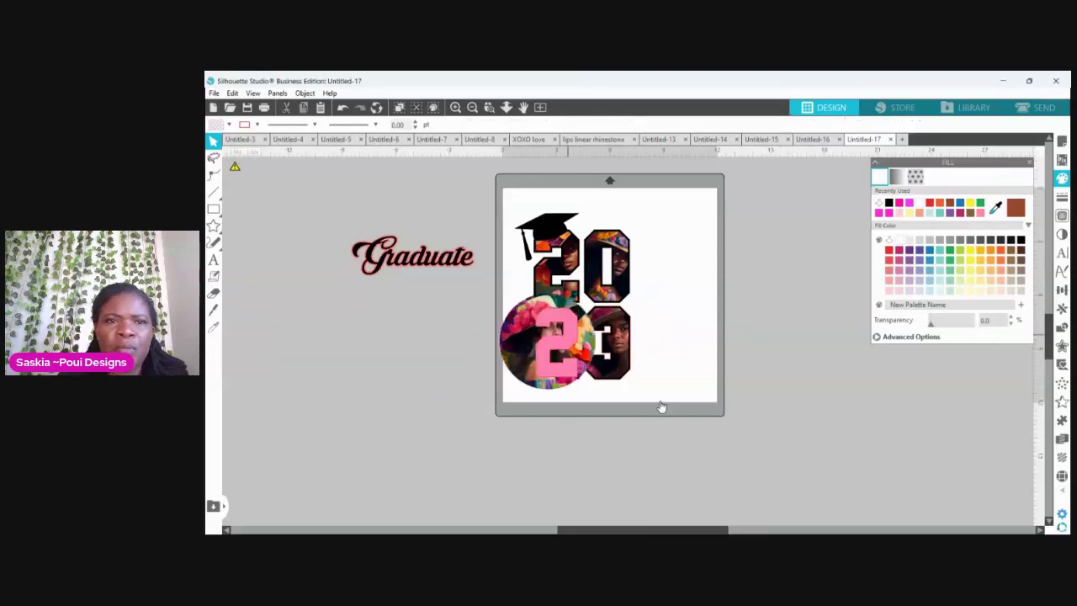
left_click(489, 107)
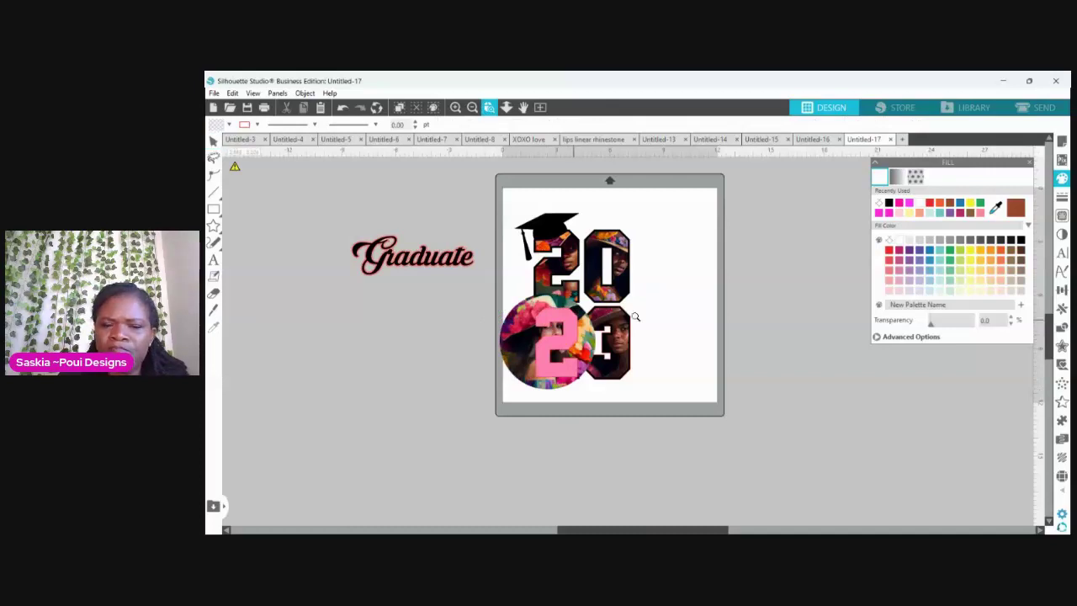
left_click(551, 317)
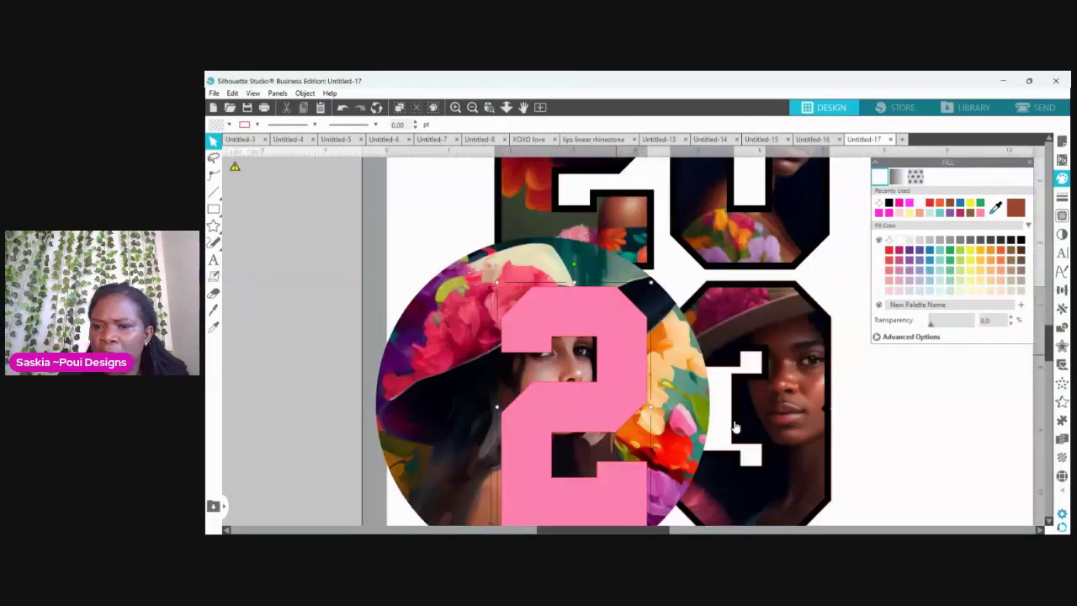
Step: Set the lower 2's transparency to 63% and shift the circular portrait behind it right until the face lies within the digit
left_click(735, 428)
left_click_drag(934, 322, 957, 323)
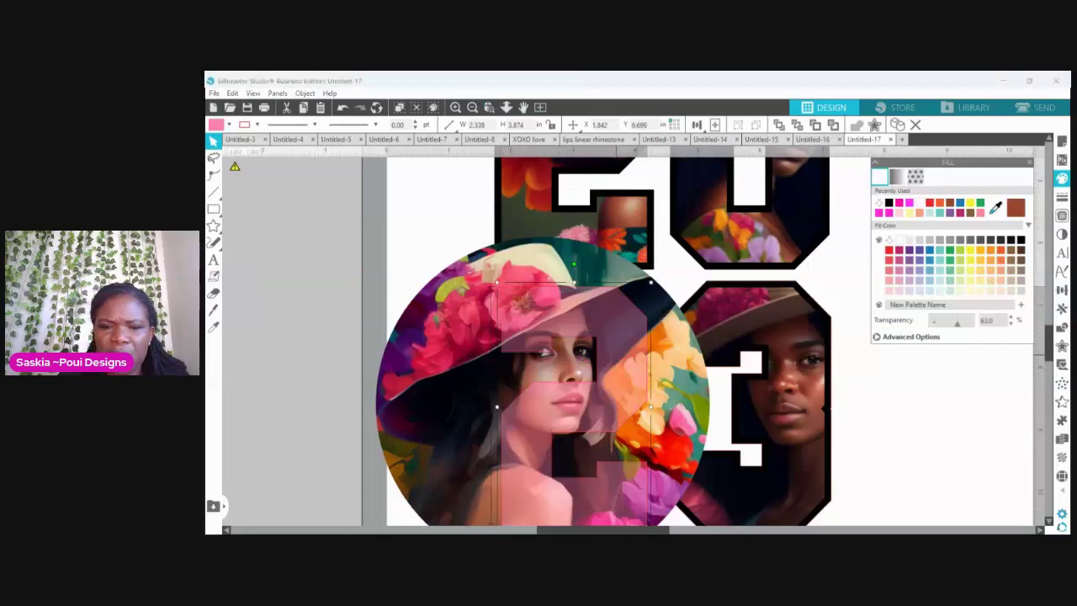
left_click_drag(678, 497, 859, 505)
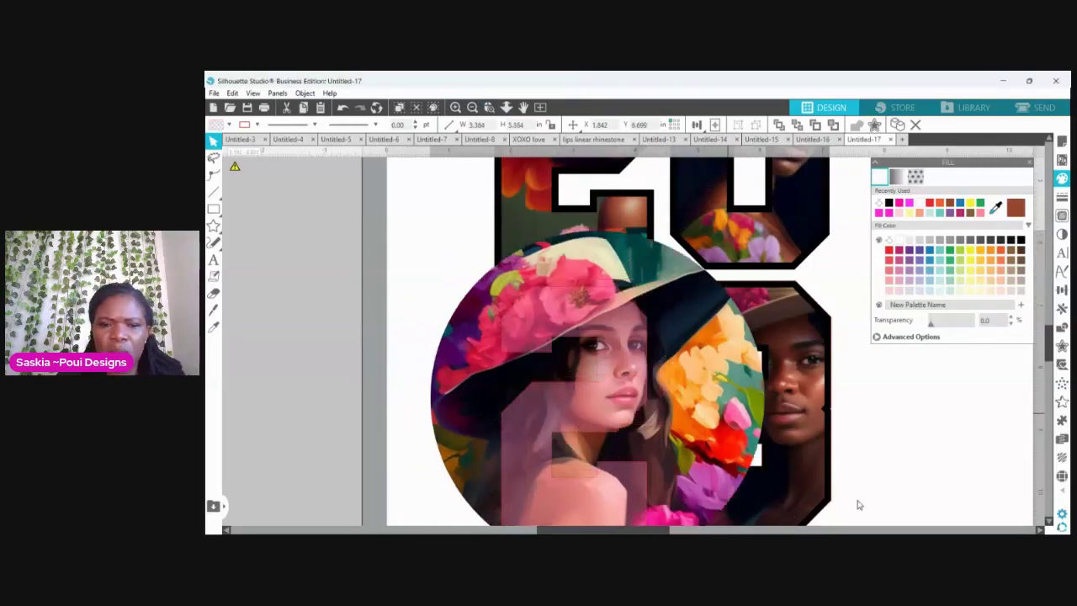
Step: Crop the circular hat portrait to the shape of the lower 2
left_click_drag(753, 515, 754, 516)
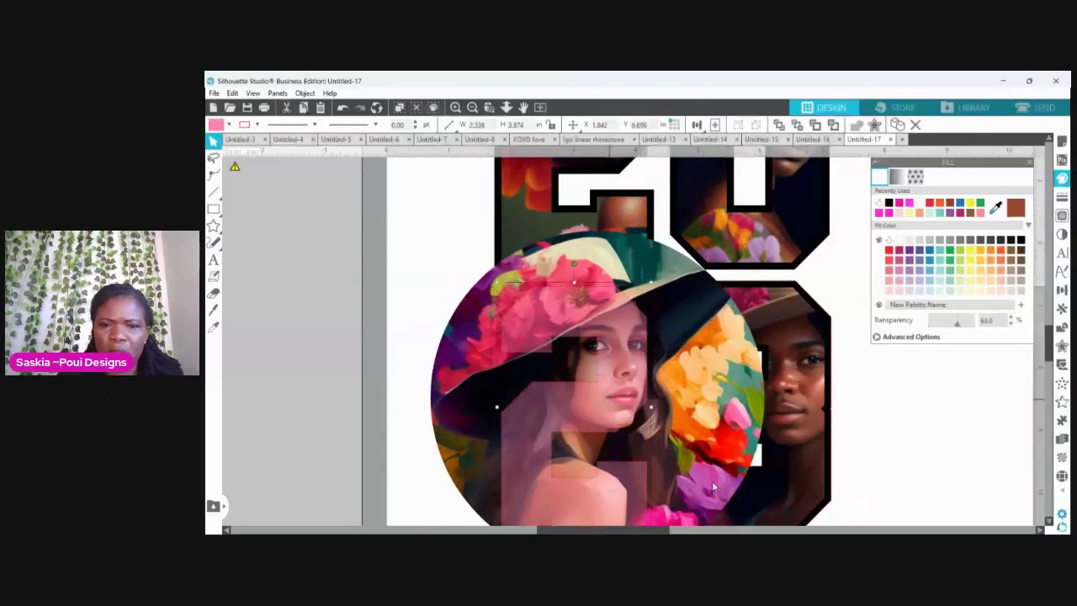
left_click(499, 252)
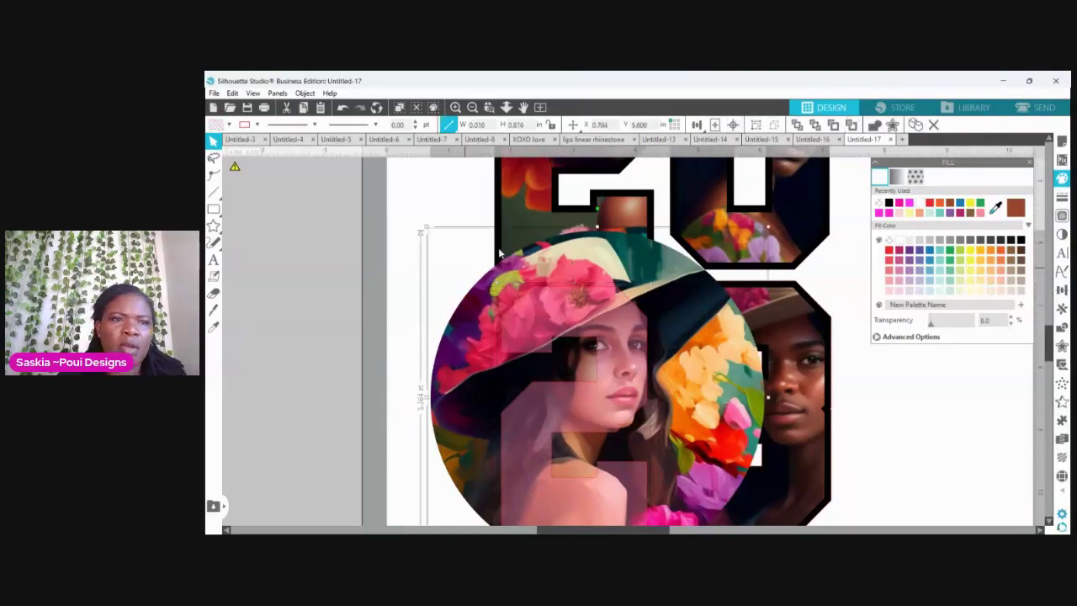
left_click(305, 92)
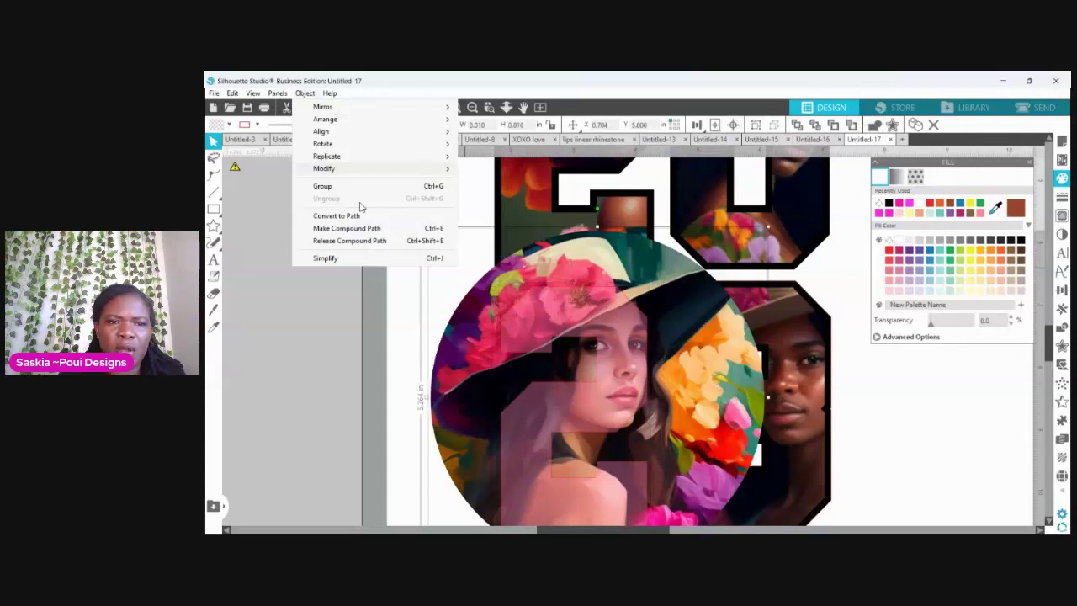
left_click(377, 241)
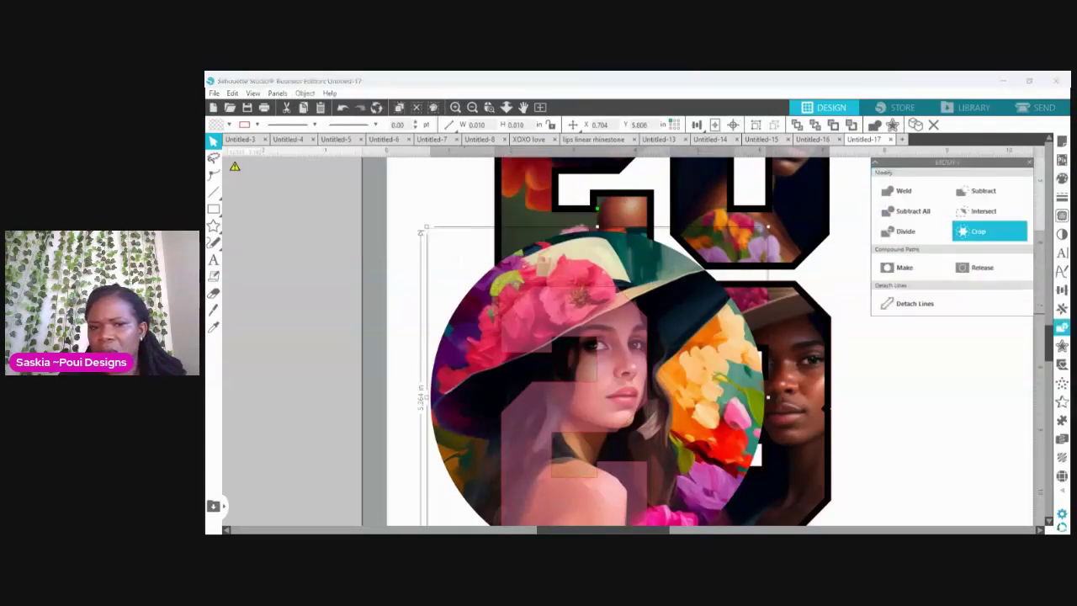
left_click(989, 231)
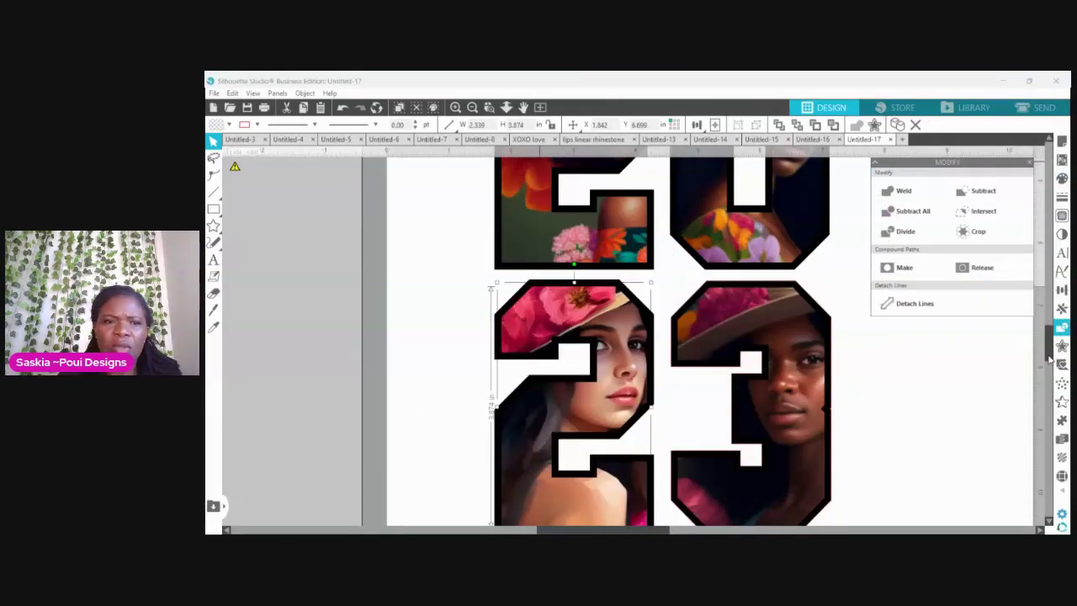
Step: Fill the inner lettering of the word Graduate with deep pink
scroll(489, 230, "down", 3)
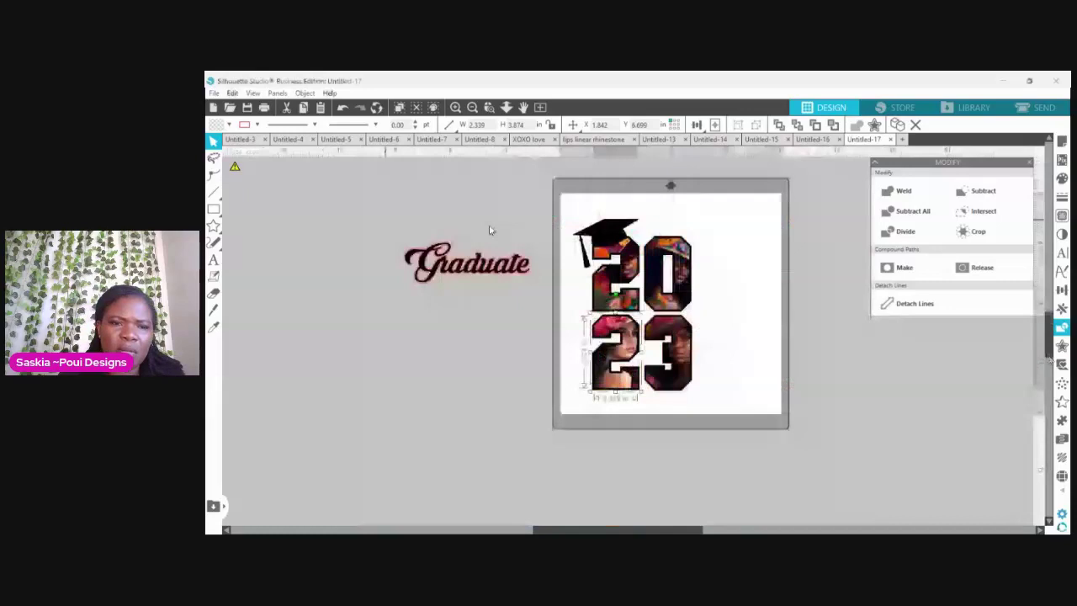
left_click(524, 314)
left_click(523, 308)
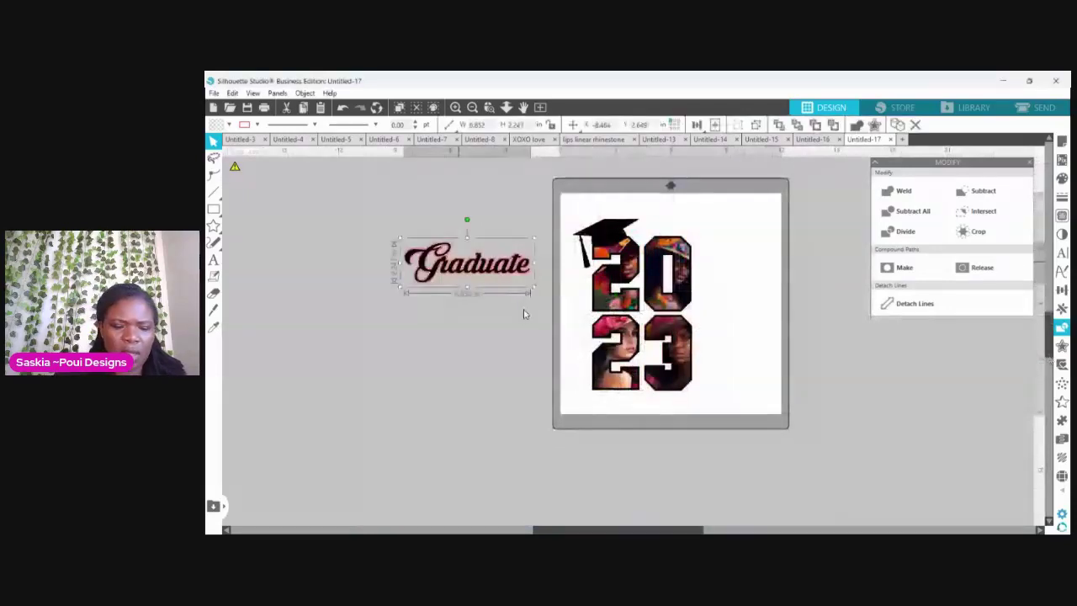
key("i")
left_click(525, 314)
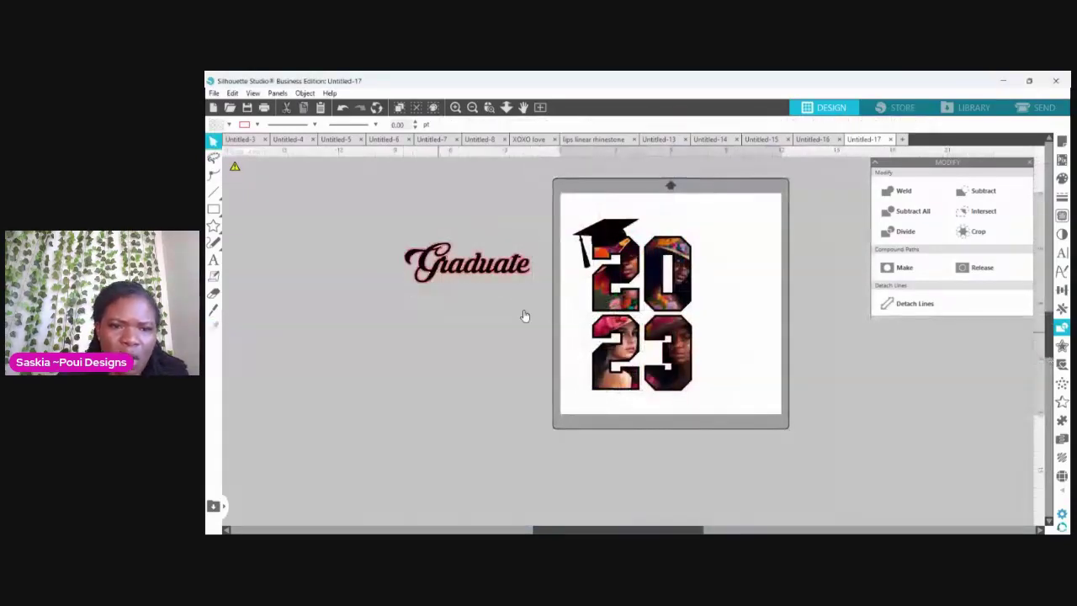
left_click(508, 271)
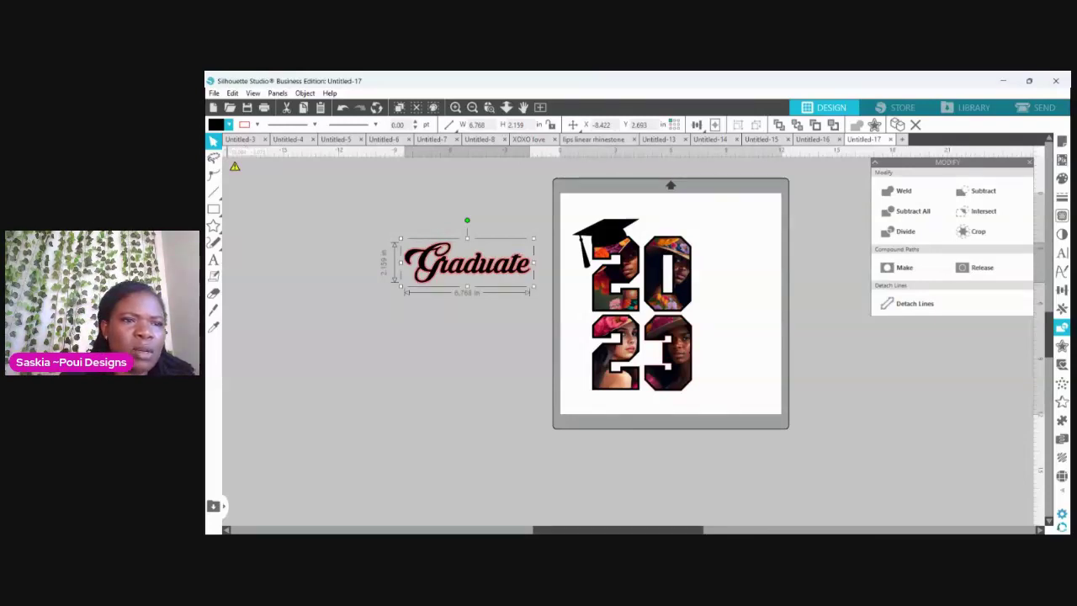
left_click(322, 170)
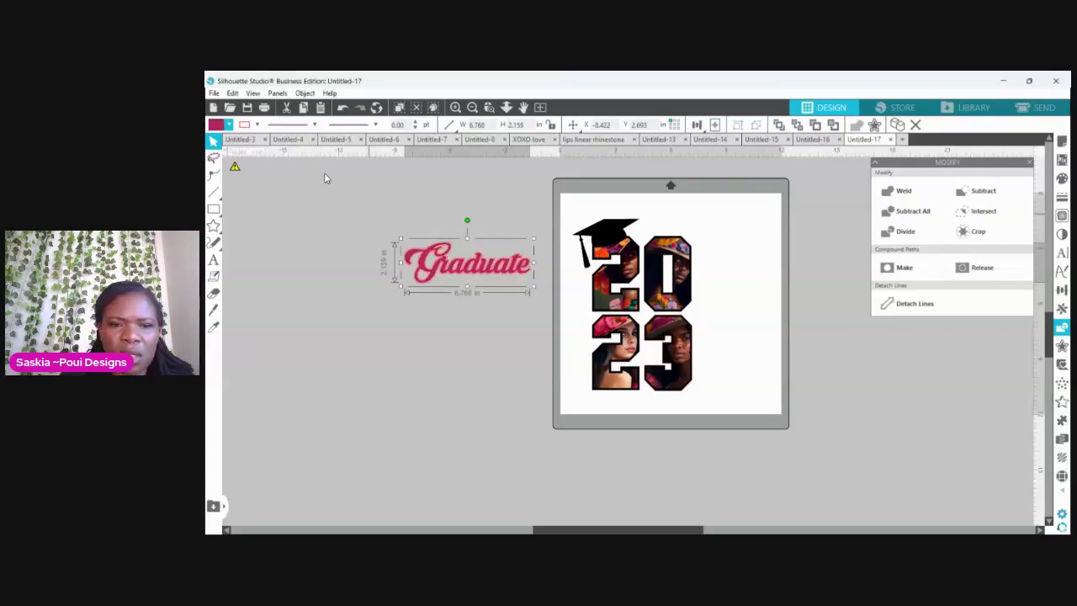
left_click(574, 354)
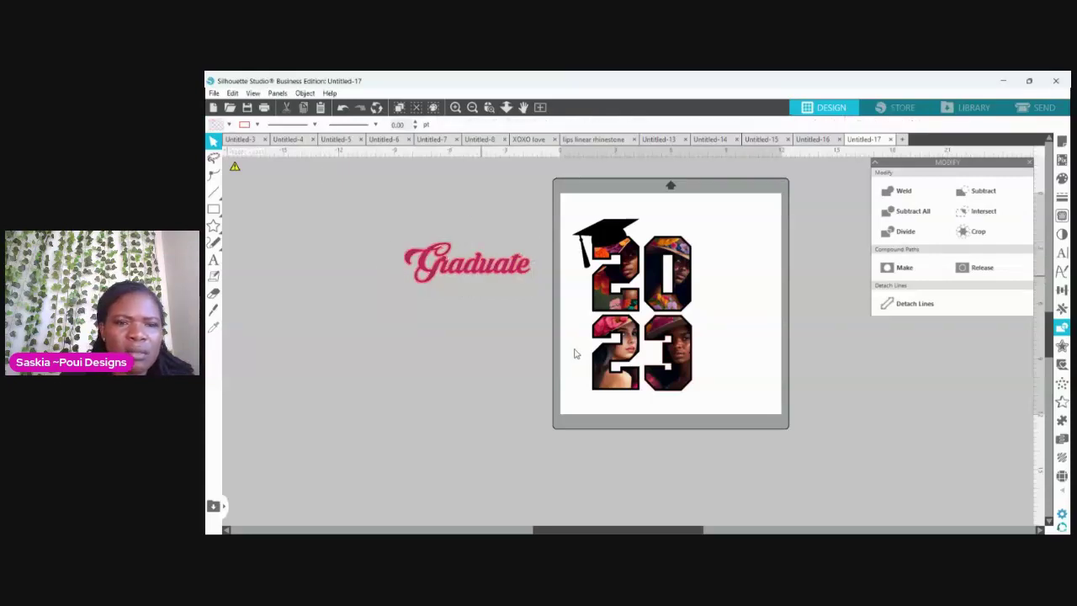
Step: Fill the offset outline behind the Graduate lettering with yellow
left_click(505, 268)
left_click(489, 107)
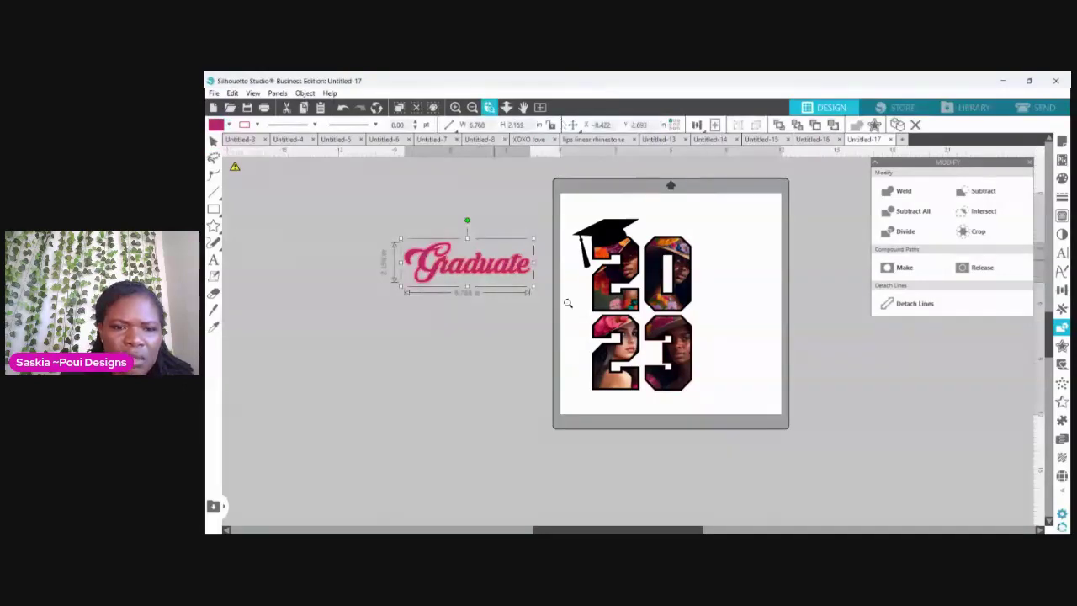
left_click_drag(372, 220, 569, 303)
left_click(549, 345)
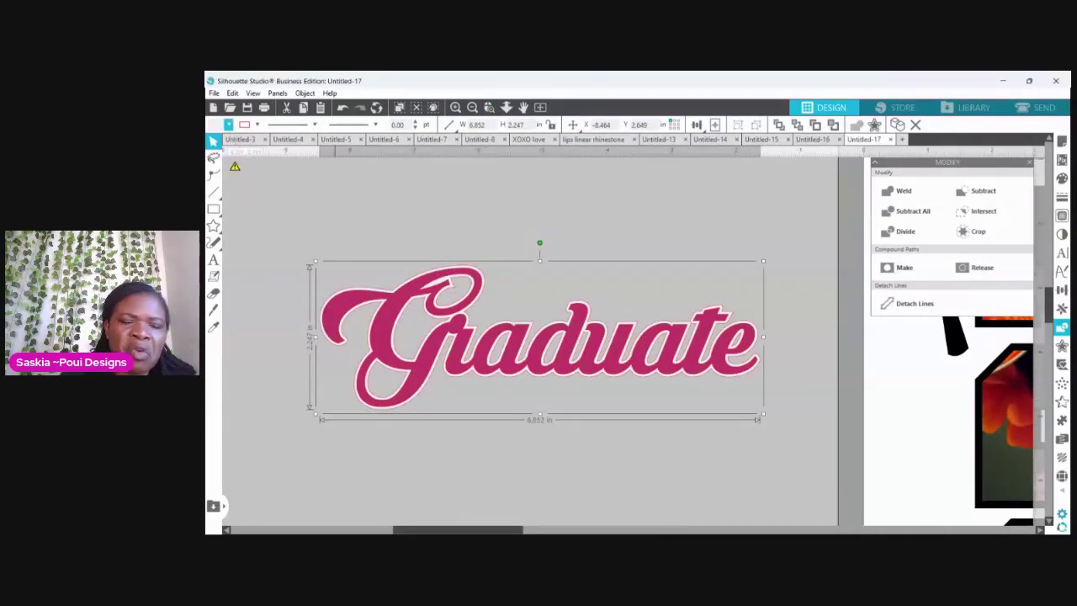
left_click(346, 161)
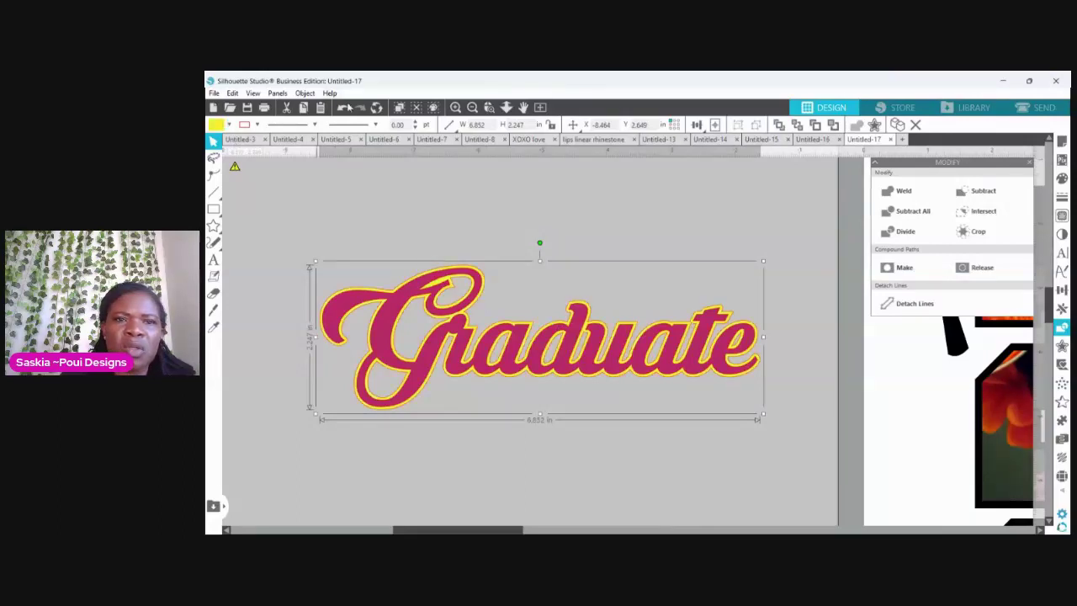
Step: Move the Graduate lettering with its outline across the gap between the two rows of digits, at about X 0.3, Y 5.1 in
left_click(472, 106)
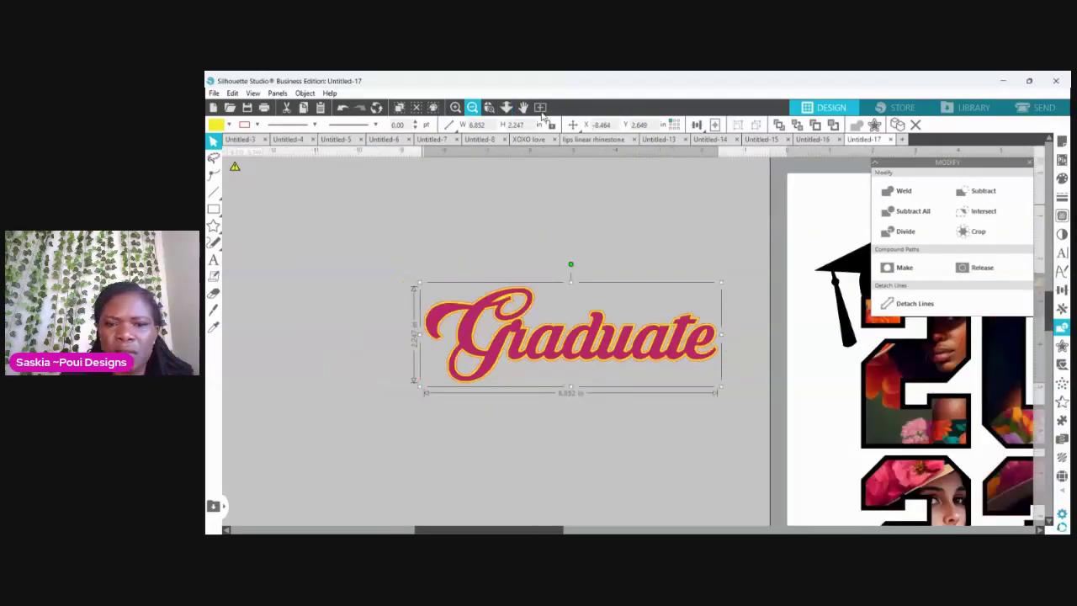
left_click(543, 111)
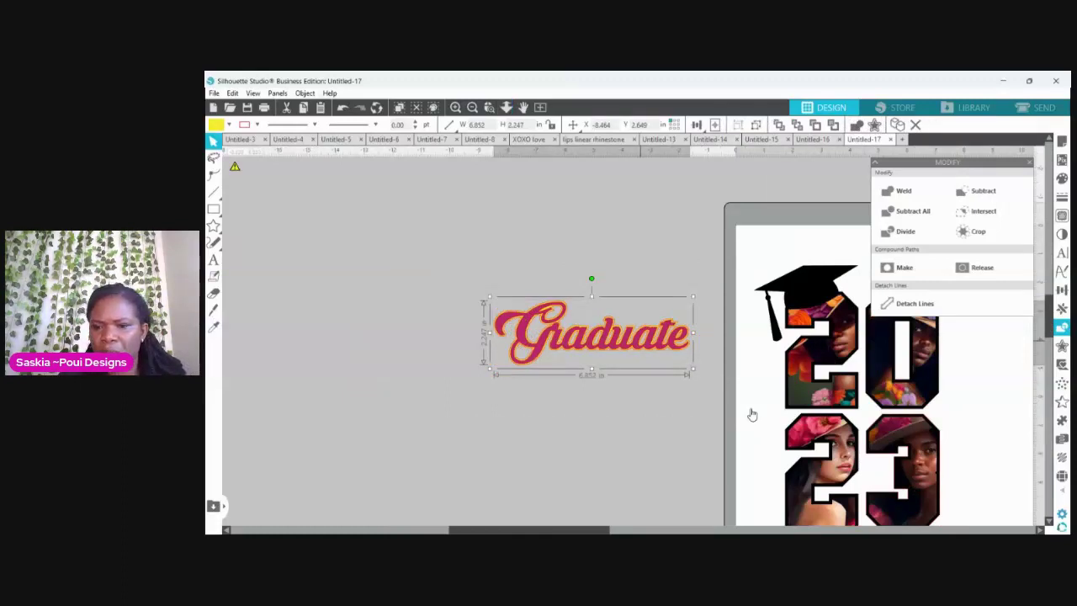
left_click_drag(589, 332, 839, 404)
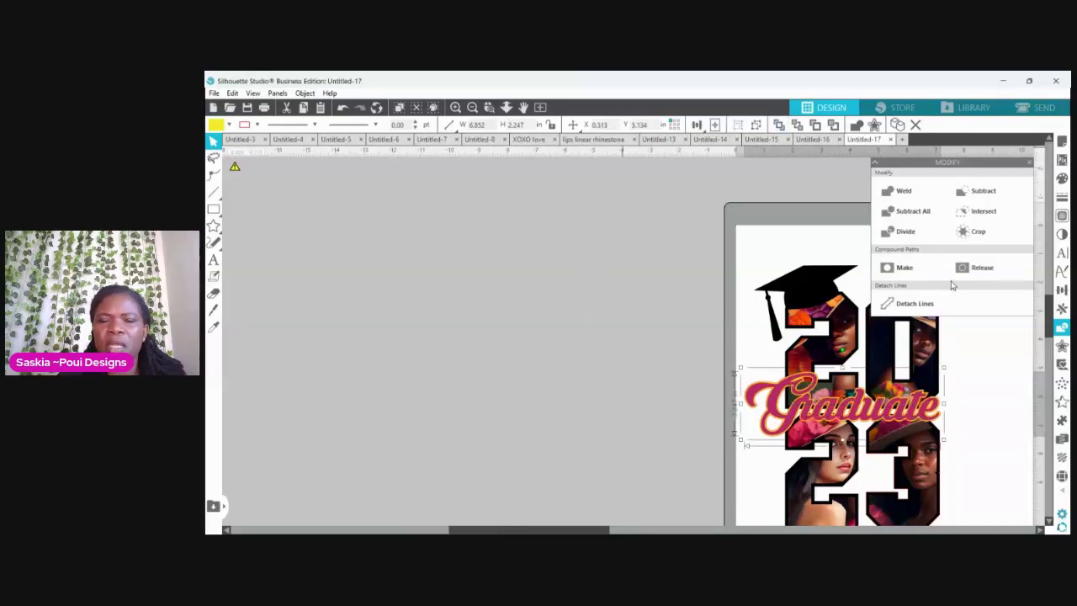
Step: Move the cap, digits and Graduate lettering together to about X 2.3, Y 1.2 in on the page and group them
left_click(472, 106)
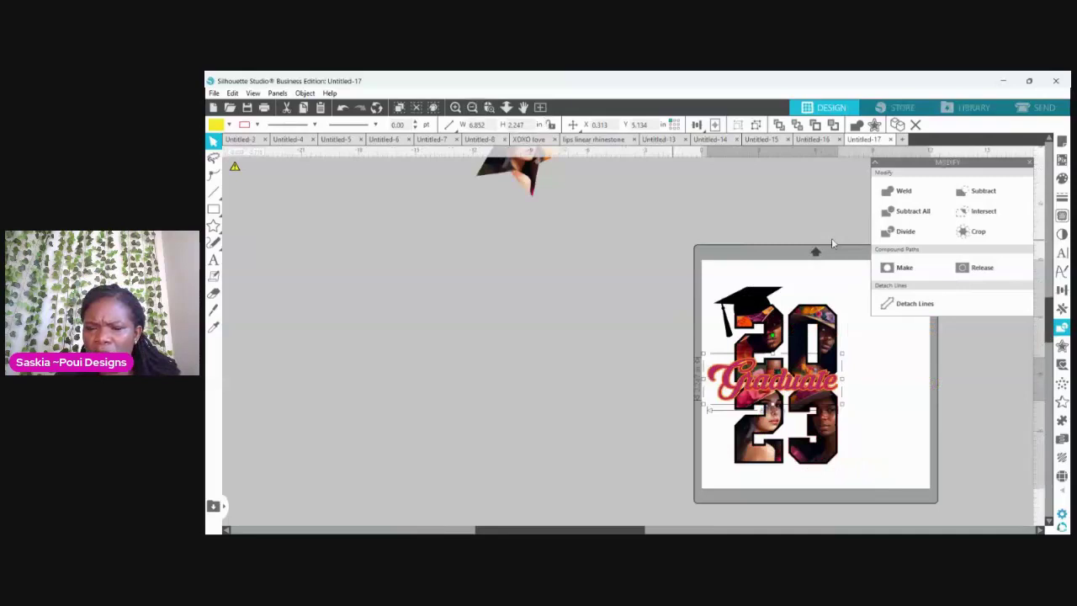
left_click_drag(672, 240, 853, 466)
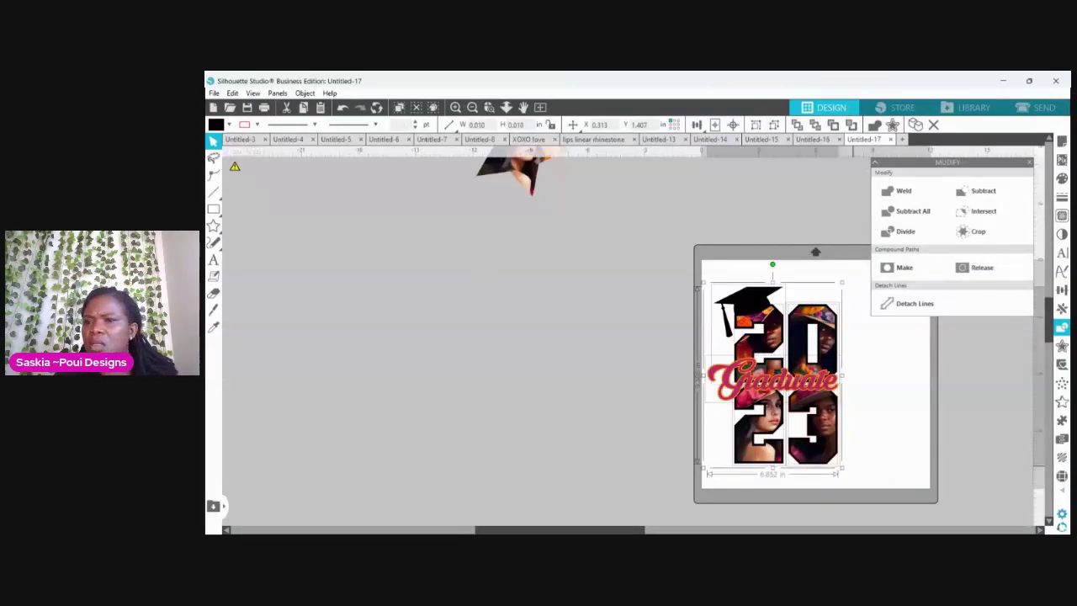
left_click_drag(773, 375, 810, 370)
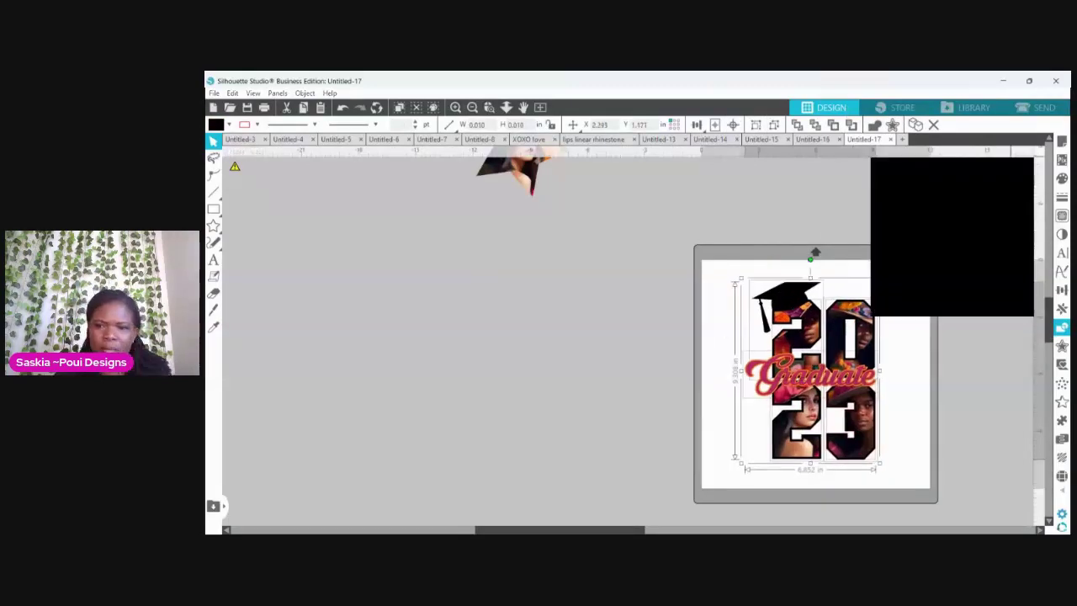
left_click(1062, 328)
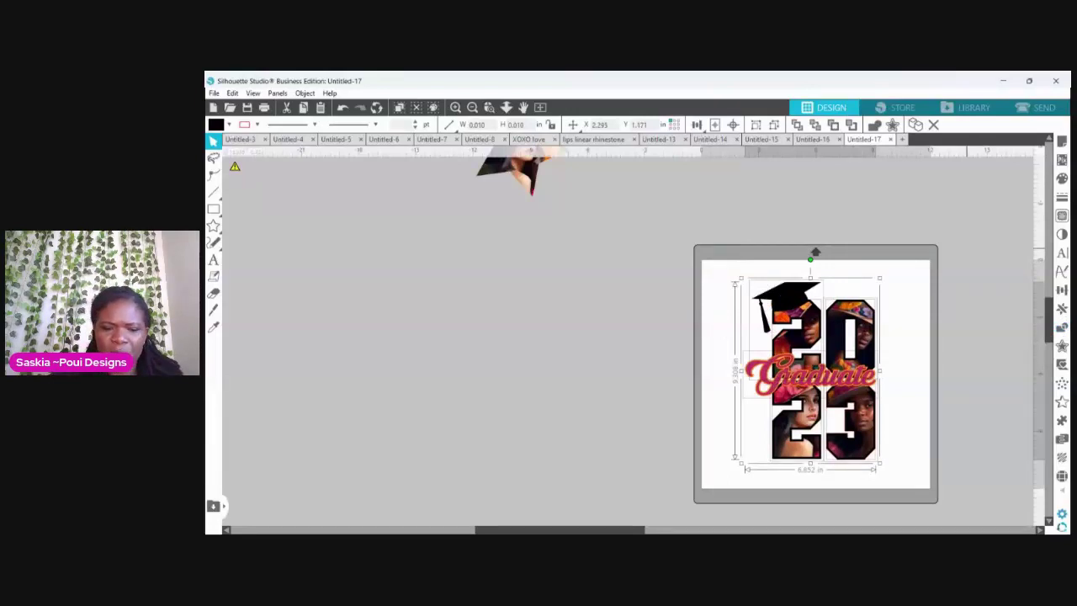
left_click(213, 328)
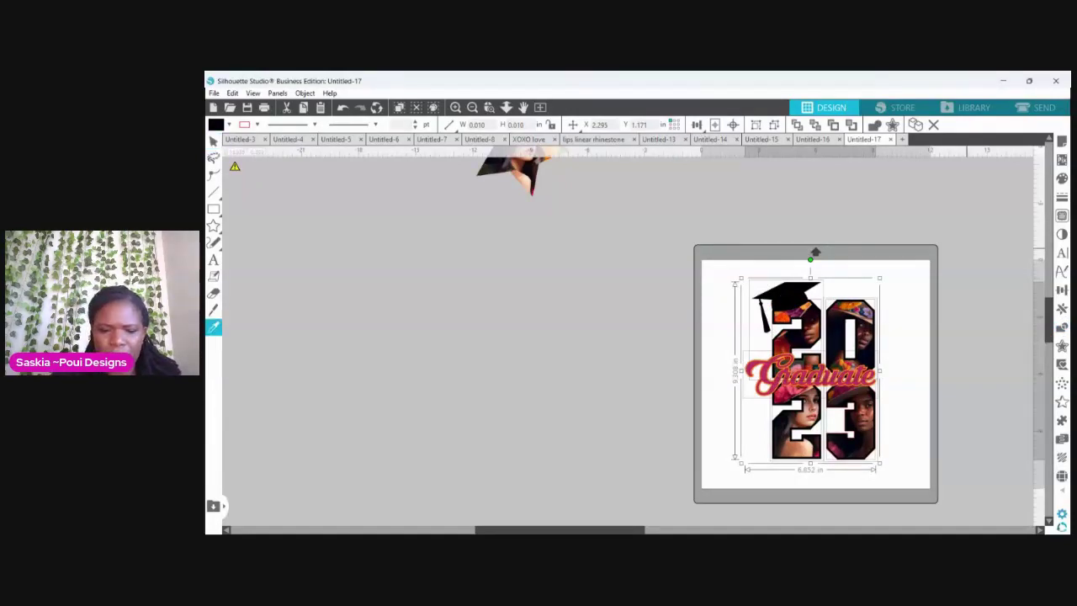
key("ctrl+g")
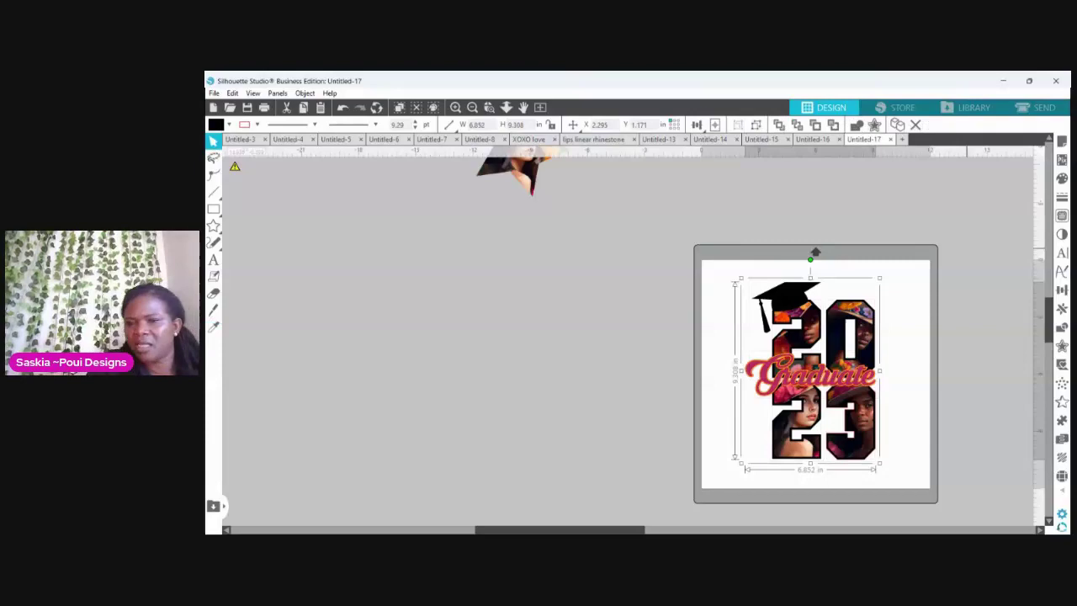